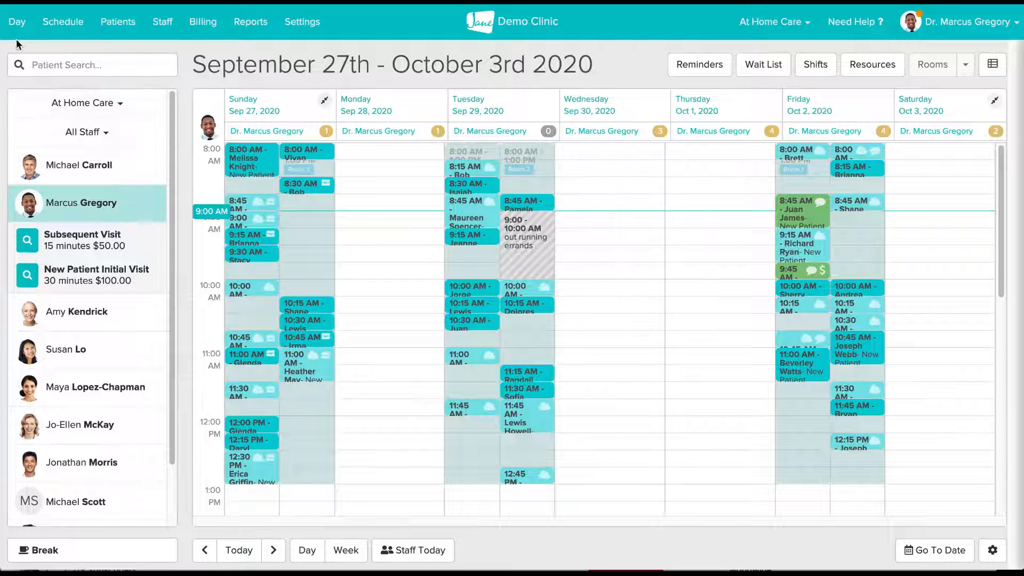
# - Open the day view and review the practitioner's dashboard for the last 30 days, including charts, top treatments and patient metrics
pyautogui.click(18, 33)
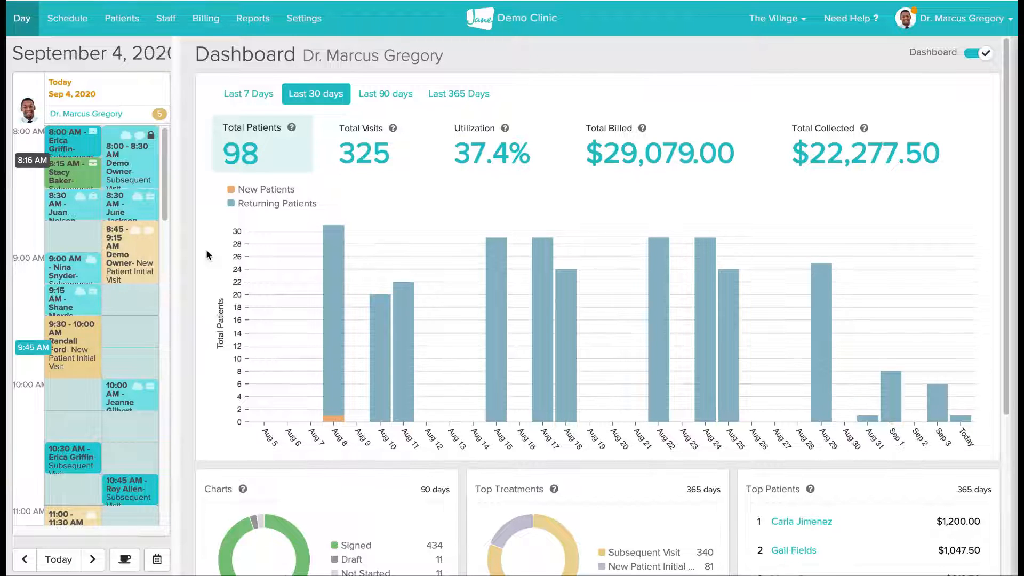
pyautogui.scroll(-1, 206, 249)
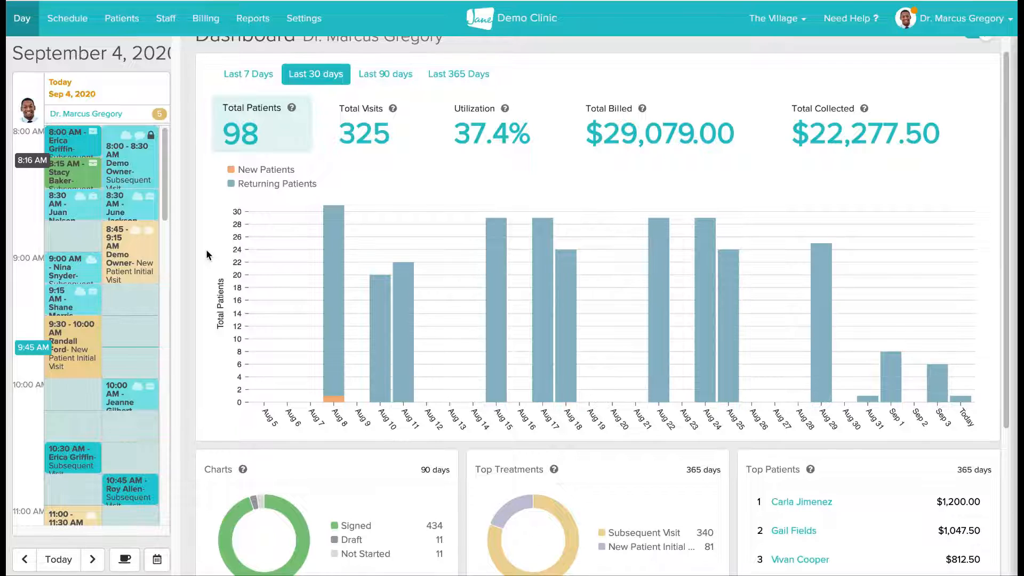
pyautogui.scroll(-1, 207, 255)
pyautogui.scroll(-5, 207, 254)
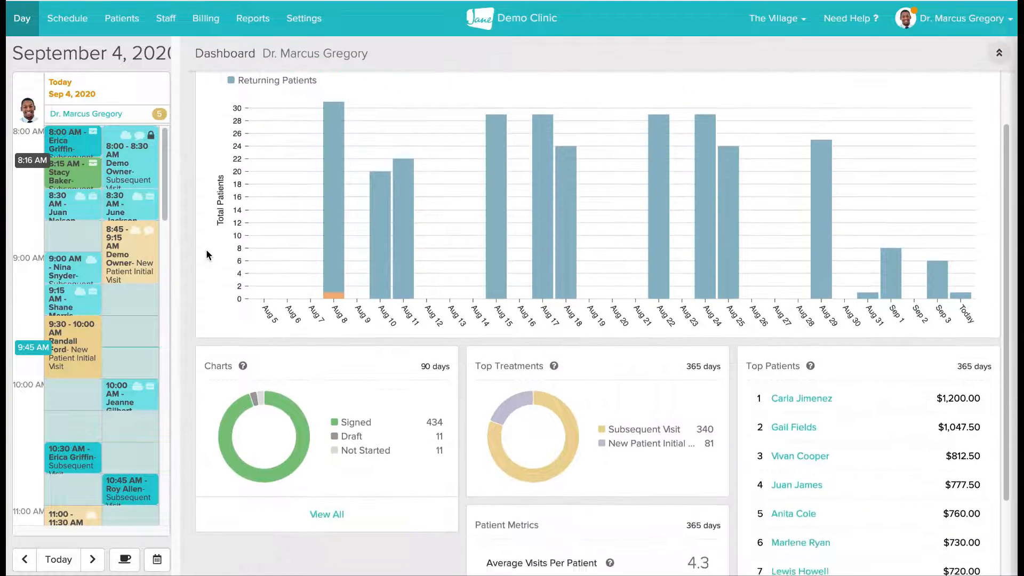
pyautogui.scroll(-1, 207, 254)
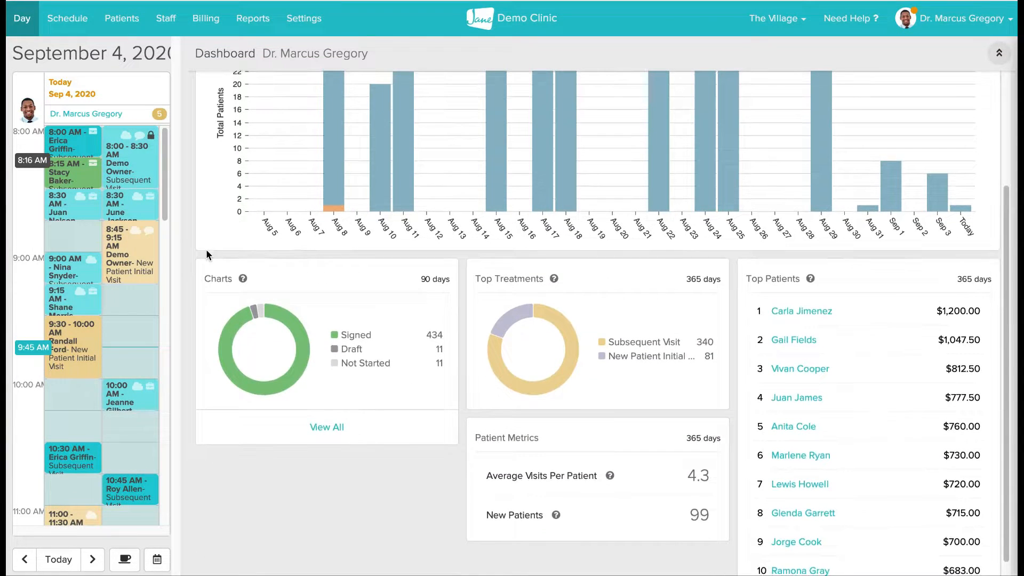
pyautogui.scroll(7, 206, 248)
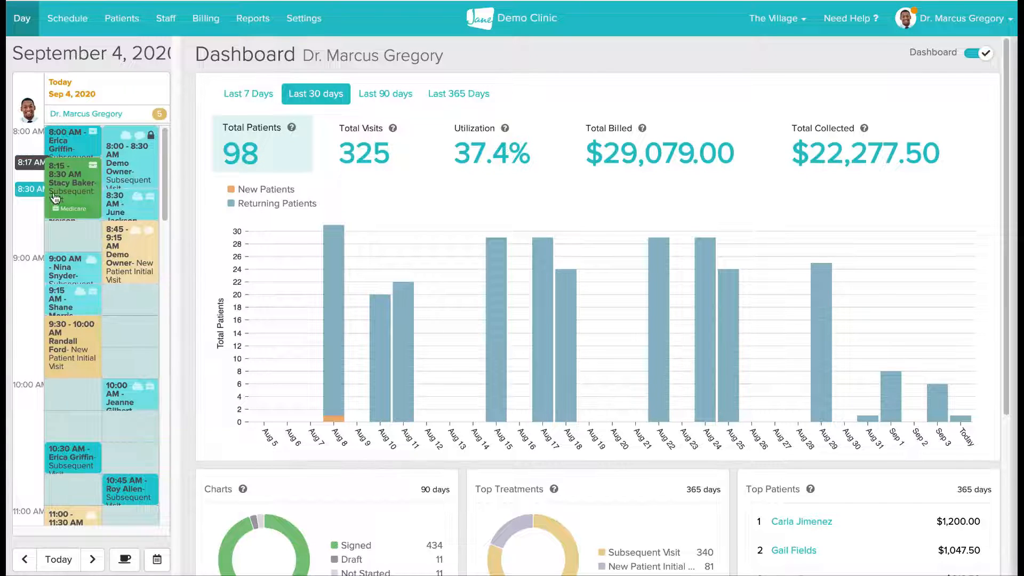
# - Open the chart of the patient booked at 8:15 AM and view the full September 3, 2020 intake form, then collapse it
pyautogui.click(84, 186)
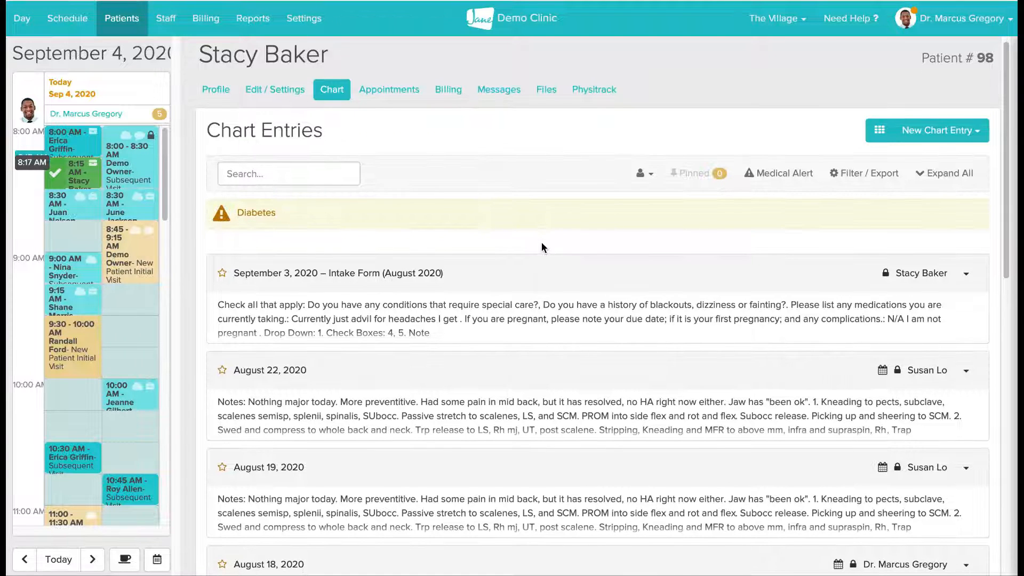
pyautogui.scroll(-1, 542, 243)
pyautogui.scroll(-2, 542, 242)
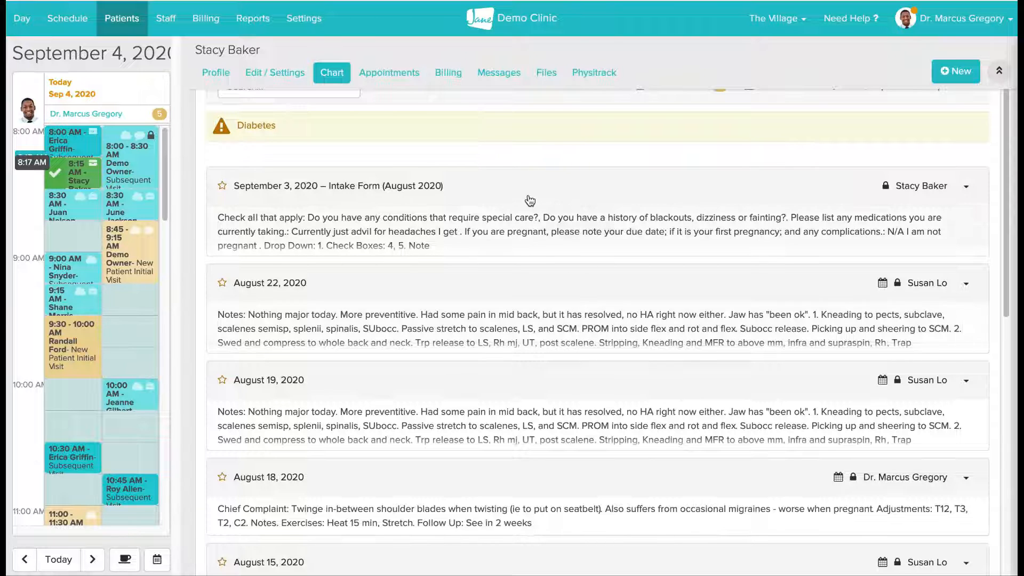
pyautogui.click(442, 194)
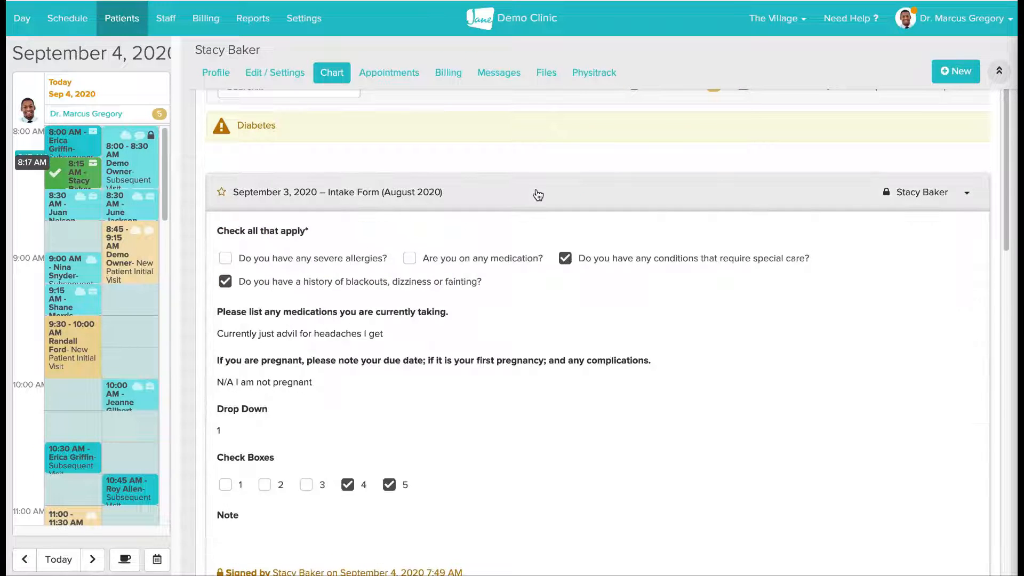
pyautogui.click(538, 195)
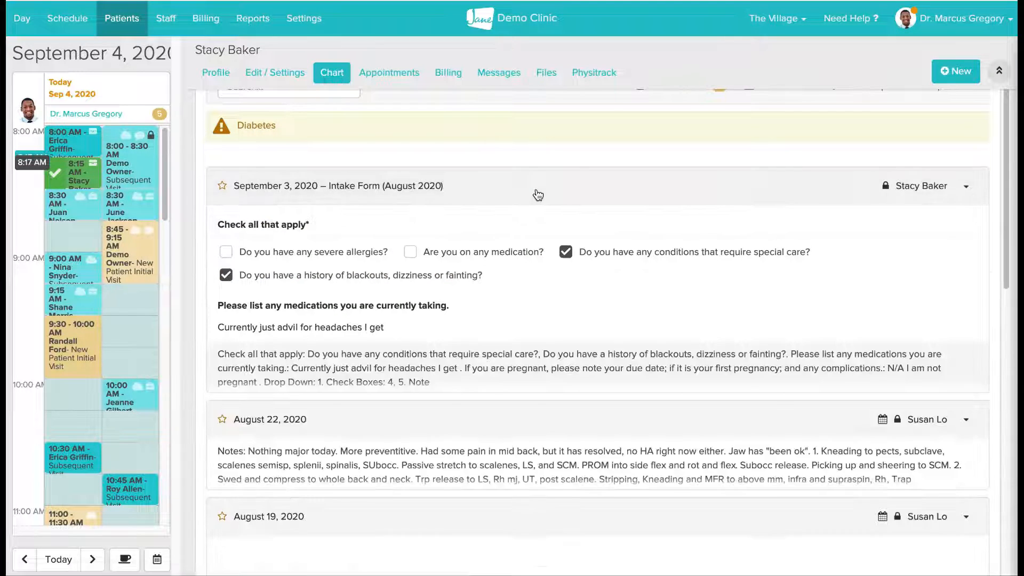
pyautogui.scroll(3, 537, 196)
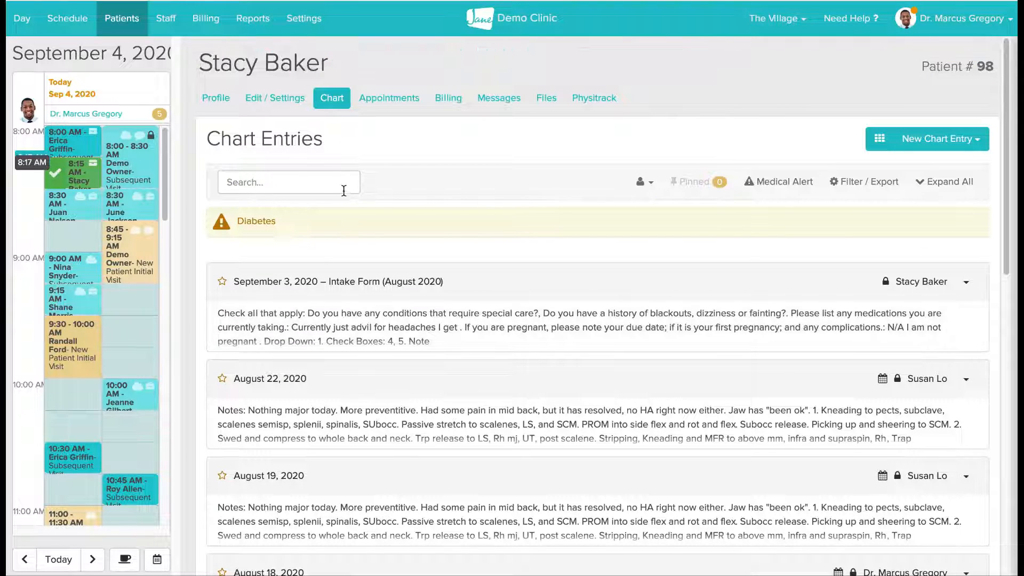
# - Search the patient's chart entries for "shoulder", then clear the search
pyautogui.click(343, 189)
pyautogui.write('shoulder')
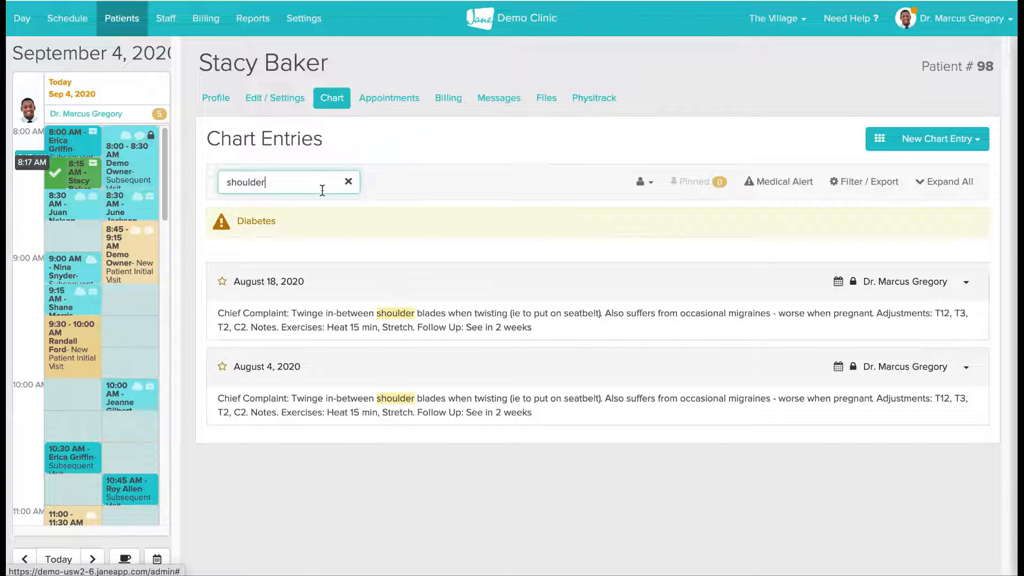
pyautogui.click(348, 181)
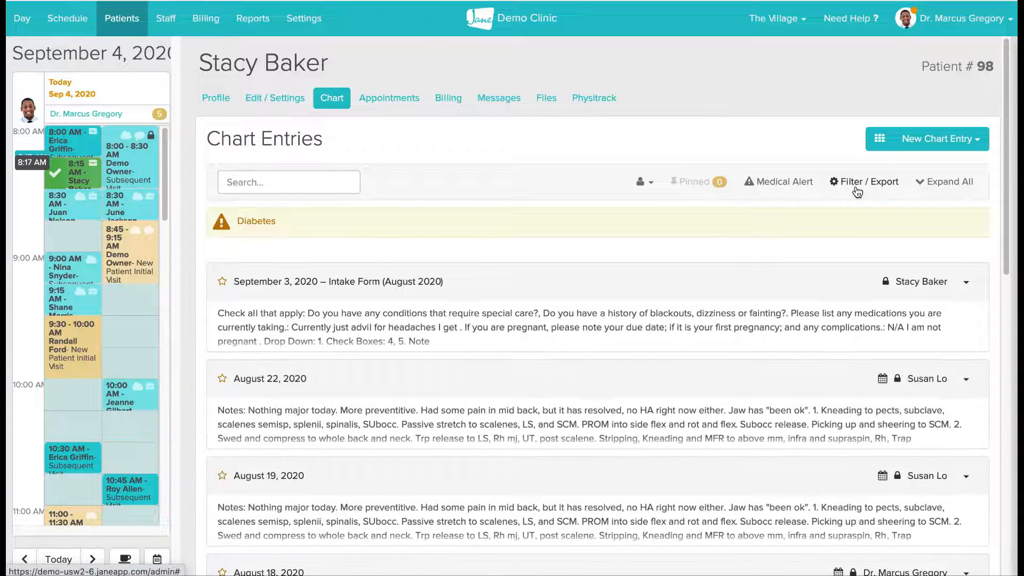
# - Examine the staff member and date range filter options for the chart entries, then close the filters
pyautogui.click(857, 191)
pyautogui.click(354, 220)
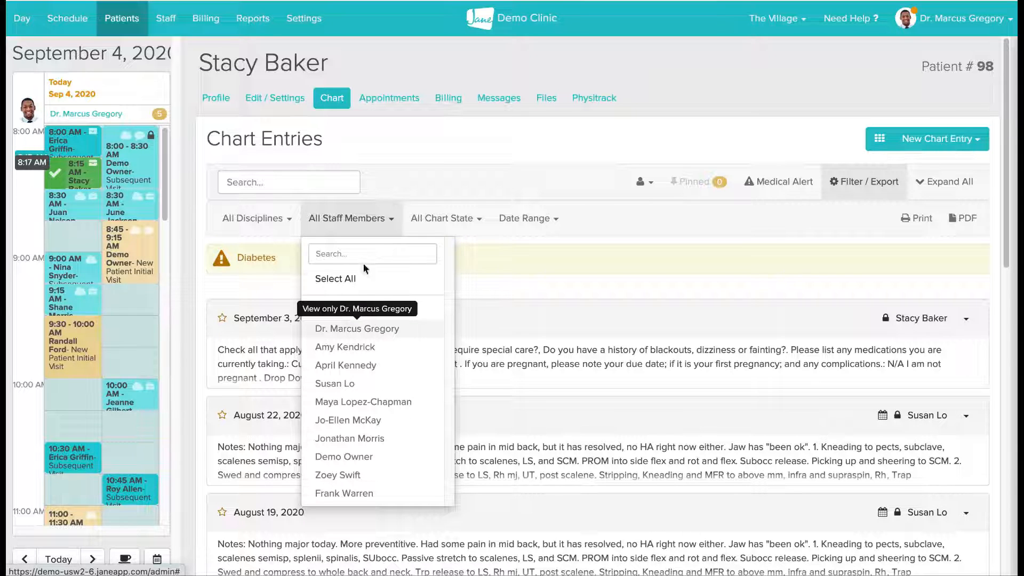
pyautogui.click(508, 227)
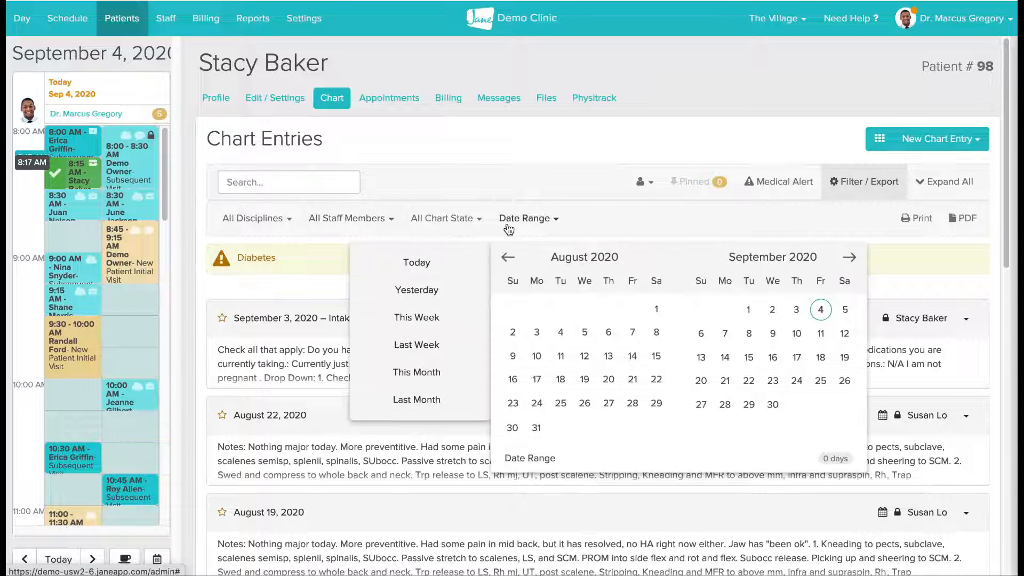
pyautogui.click(509, 223)
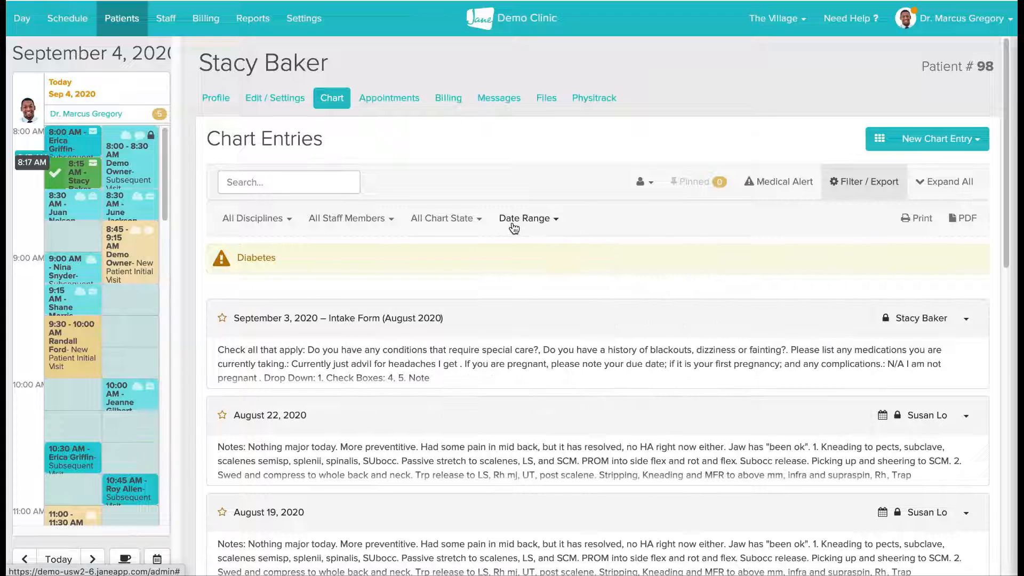
pyautogui.click(853, 177)
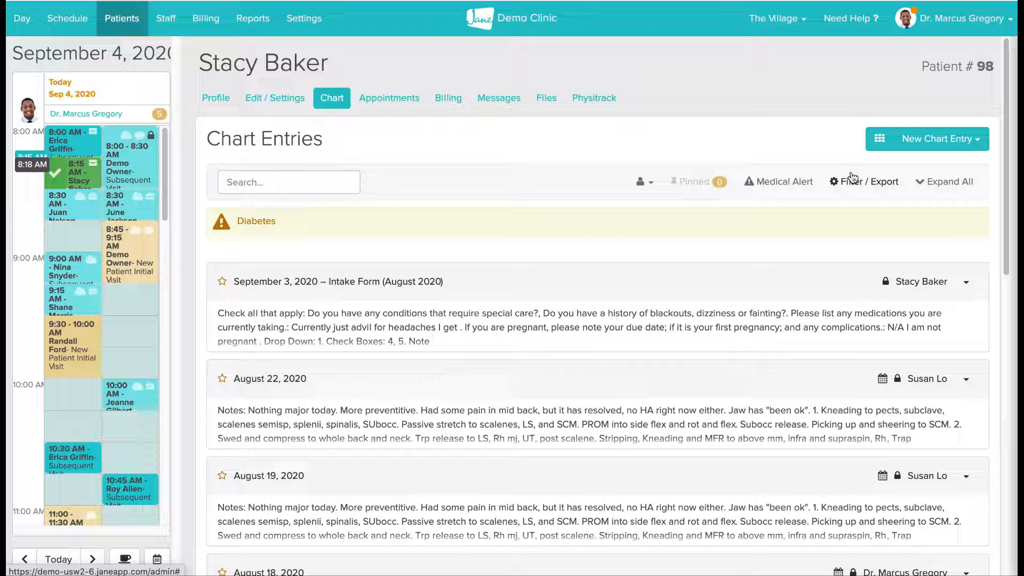
# - Duplicate the practitioner's August 18, 2020 chart entry as a new draft
pyautogui.scroll(-2, 747, 358)
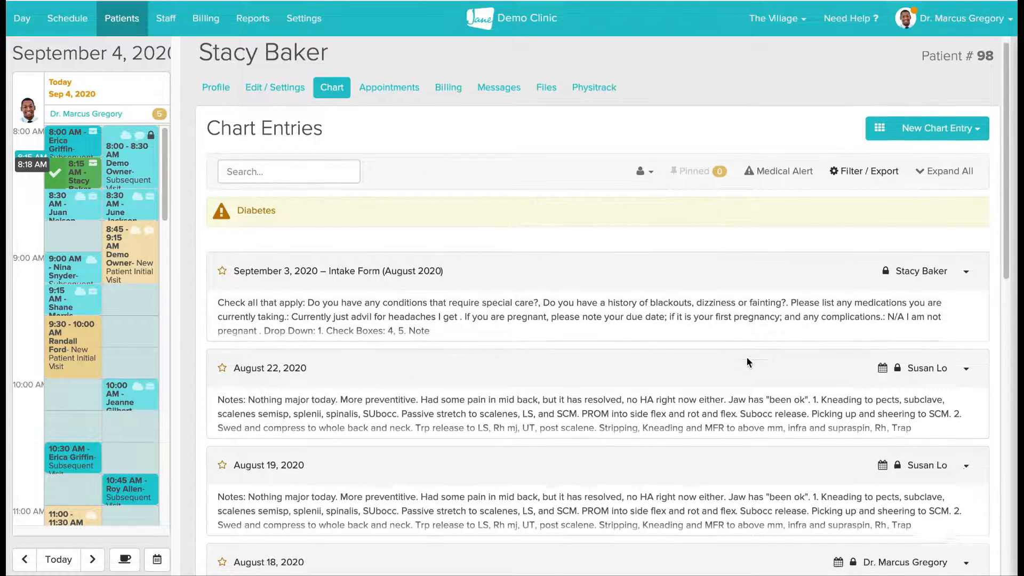
pyautogui.scroll(-2, 747, 362)
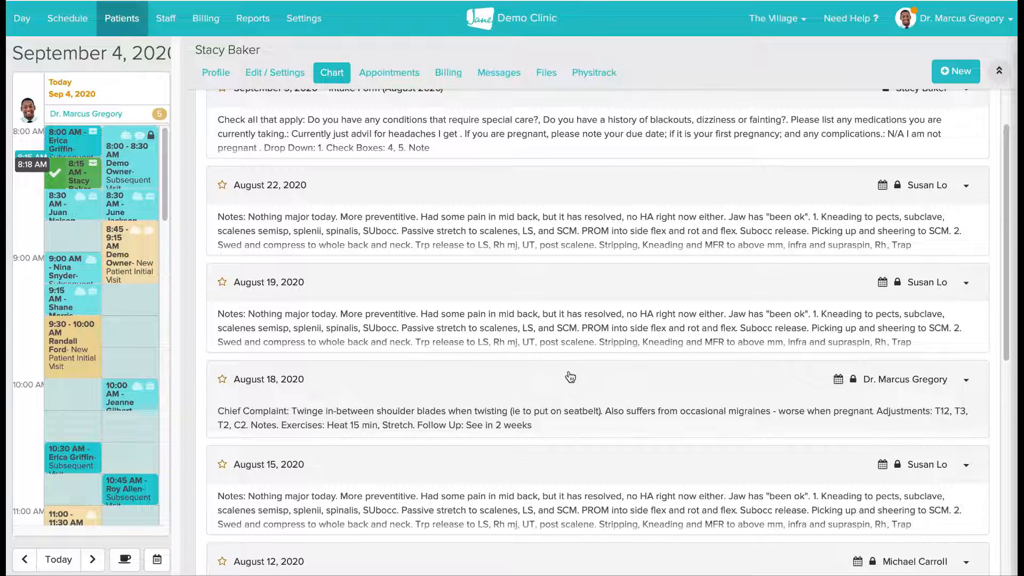
pyautogui.click(967, 381)
pyautogui.click(933, 426)
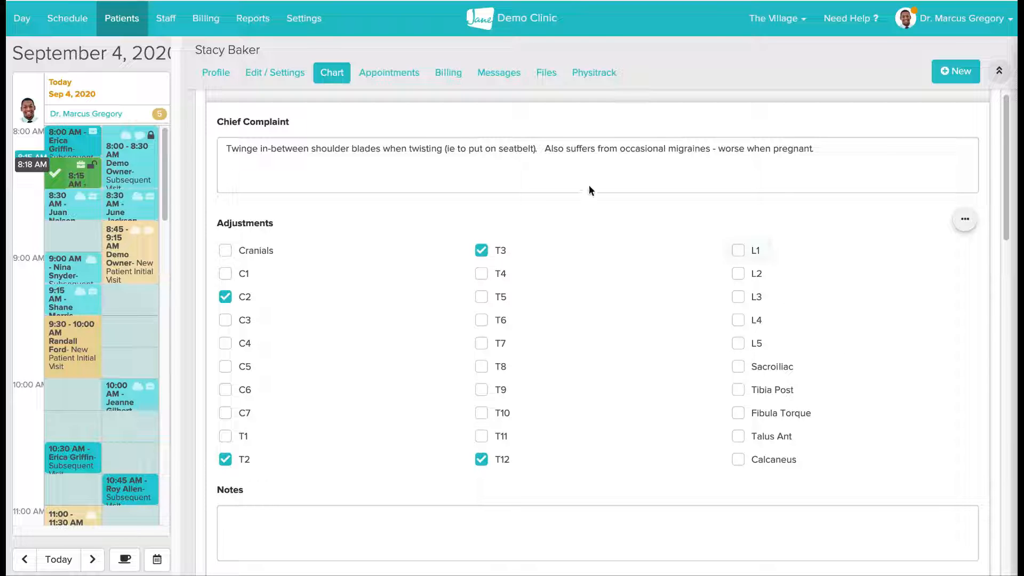
# - In the duplicated entry, delete the migraine sentence from Chief Complaint and replace adjustment T3 with T4 and T5, then collapse the entry
pyautogui.click(546, 147)
pyautogui.moveTo(546, 148); pyautogui.dragTo(830, 151)
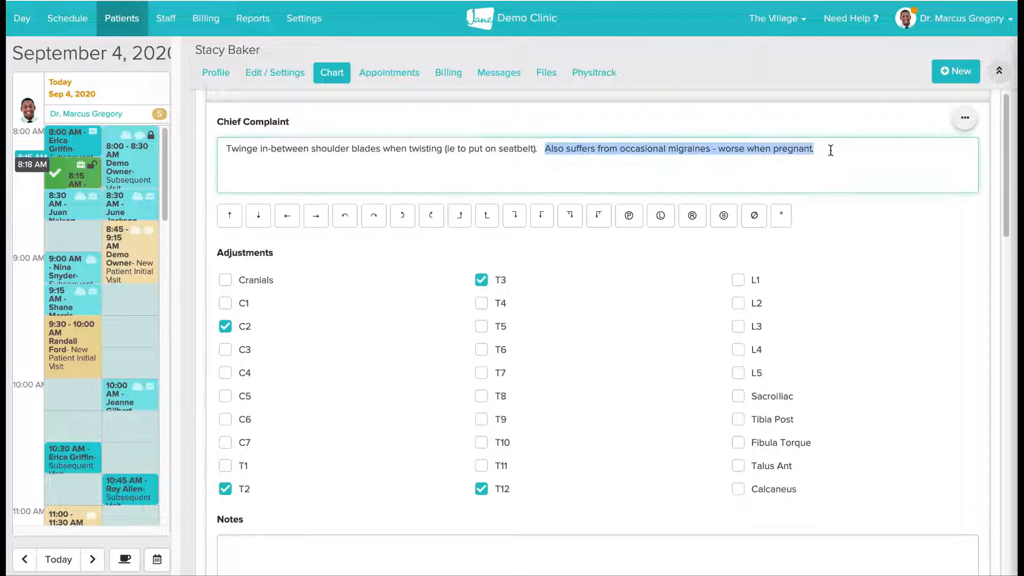
pyautogui.press('BackSpace')
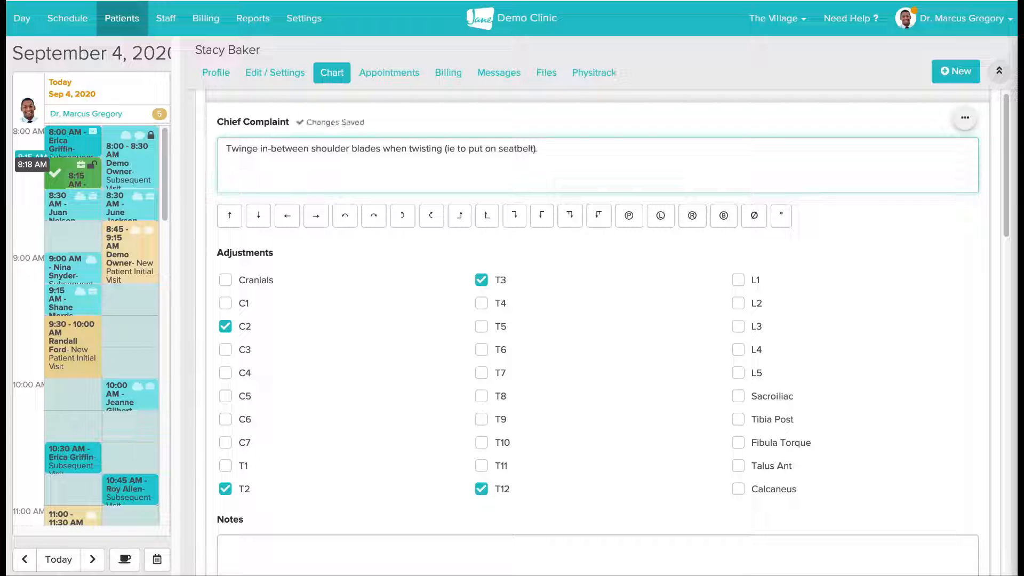
pyautogui.click(481, 303)
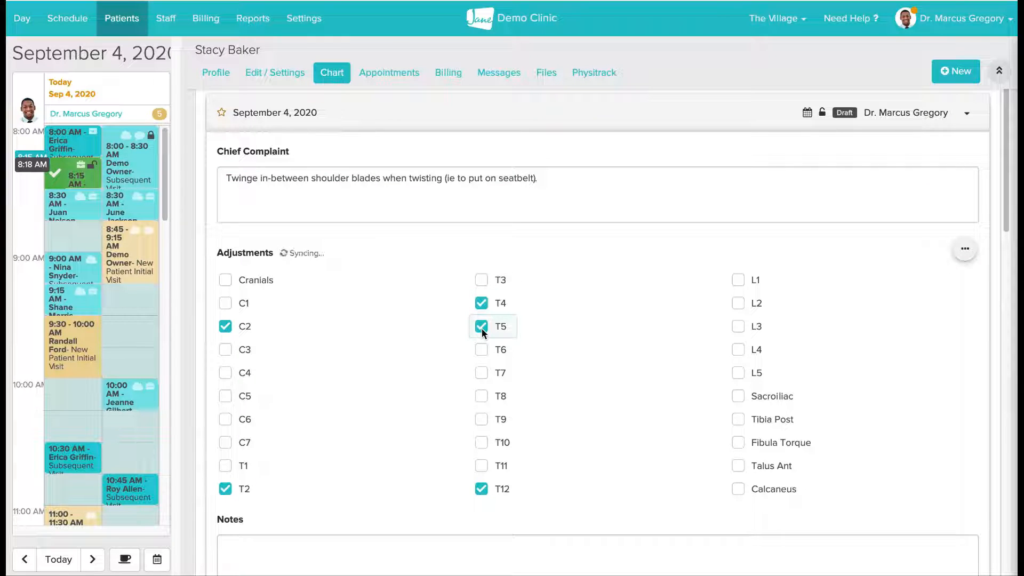
pyautogui.click(612, 119)
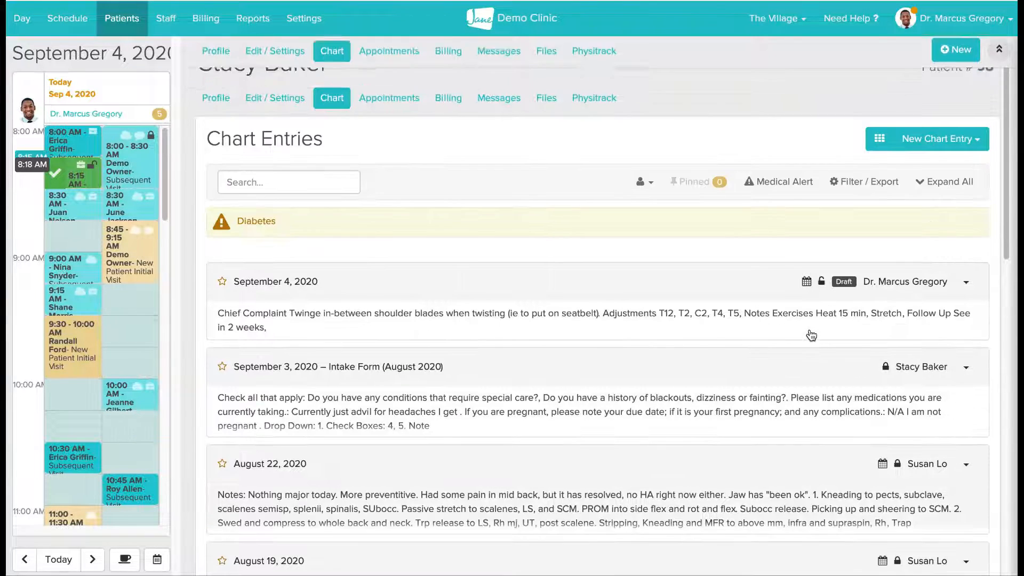
# - Add a new chart entry from the Exam Note template
pyautogui.scroll(4, 812, 335)
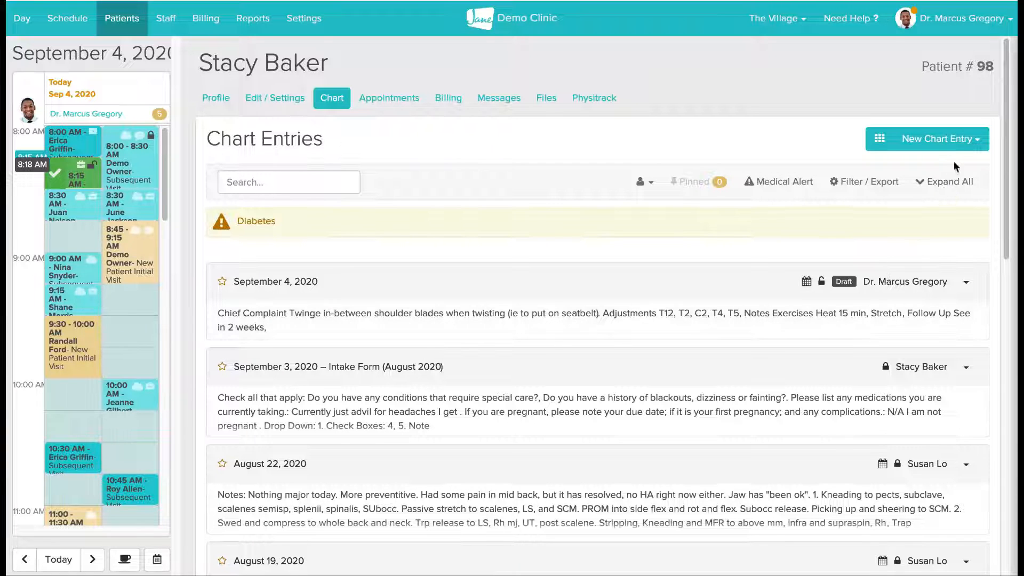
pyautogui.click(939, 146)
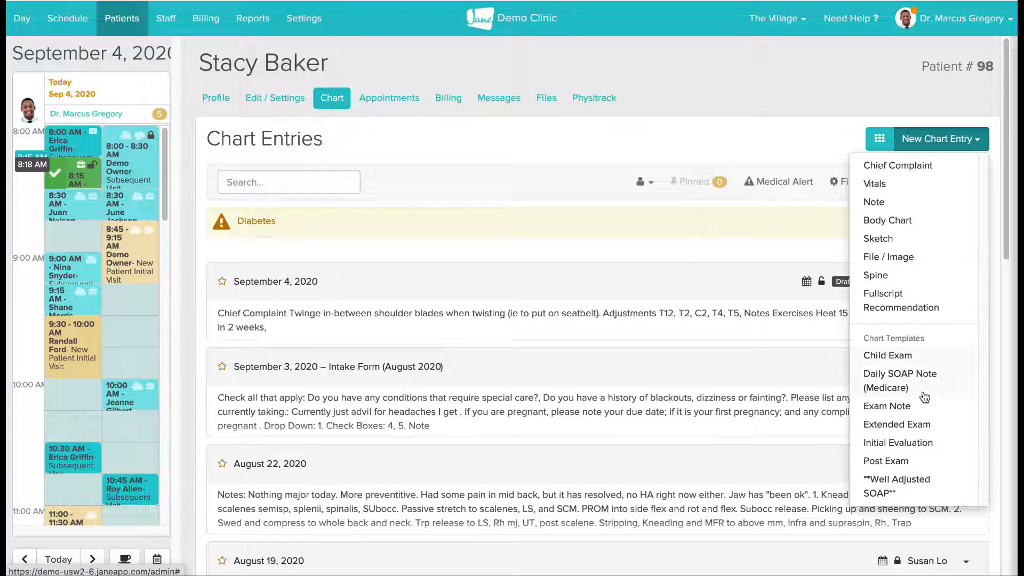
pyautogui.click(925, 410)
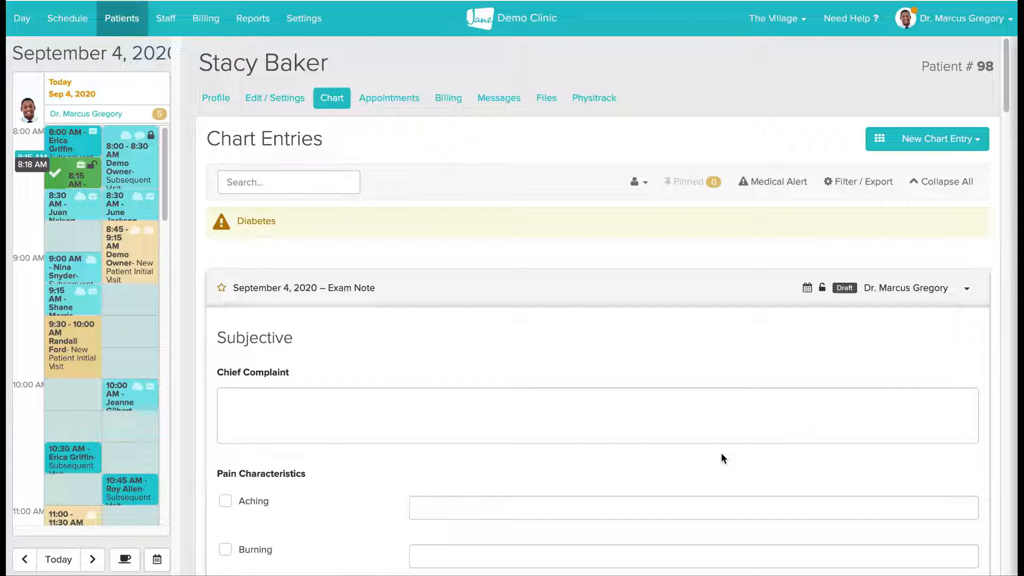
# - Enter "type note here." as the Chief Complaint in the new exam note
pyautogui.scroll(-2, 721, 454)
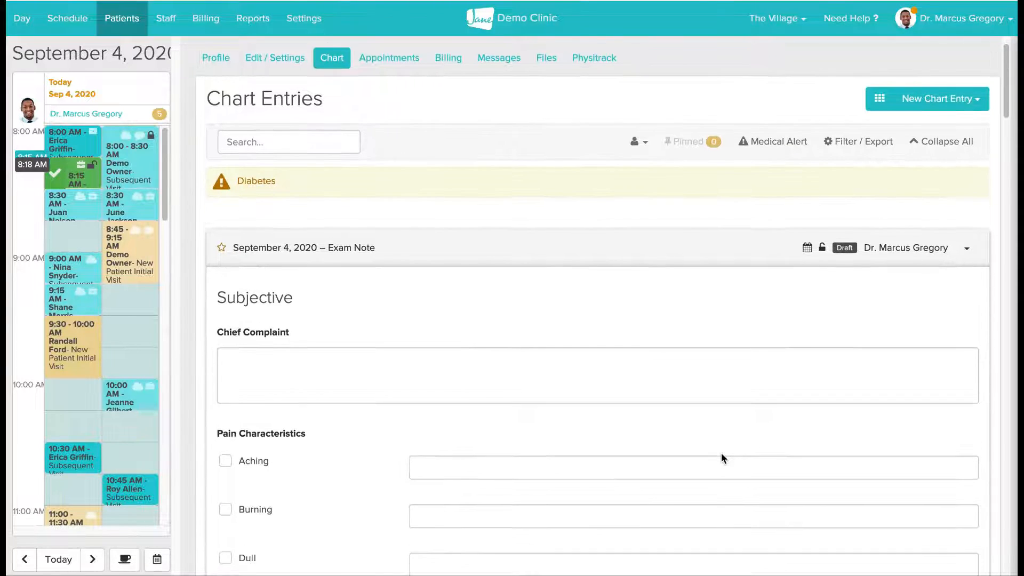
pyautogui.scroll(-2, 721, 459)
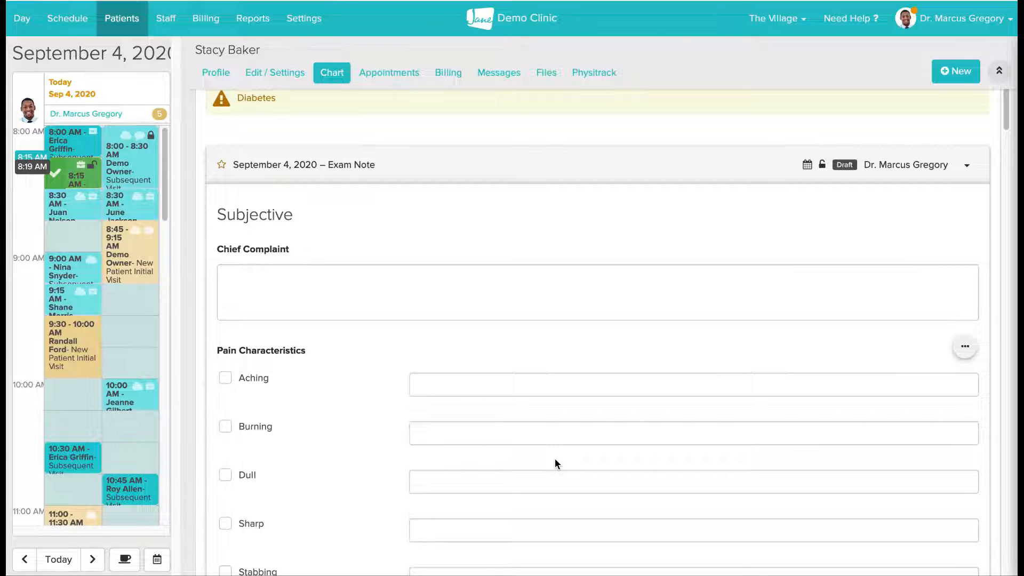
pyautogui.scroll(-1, 555, 458)
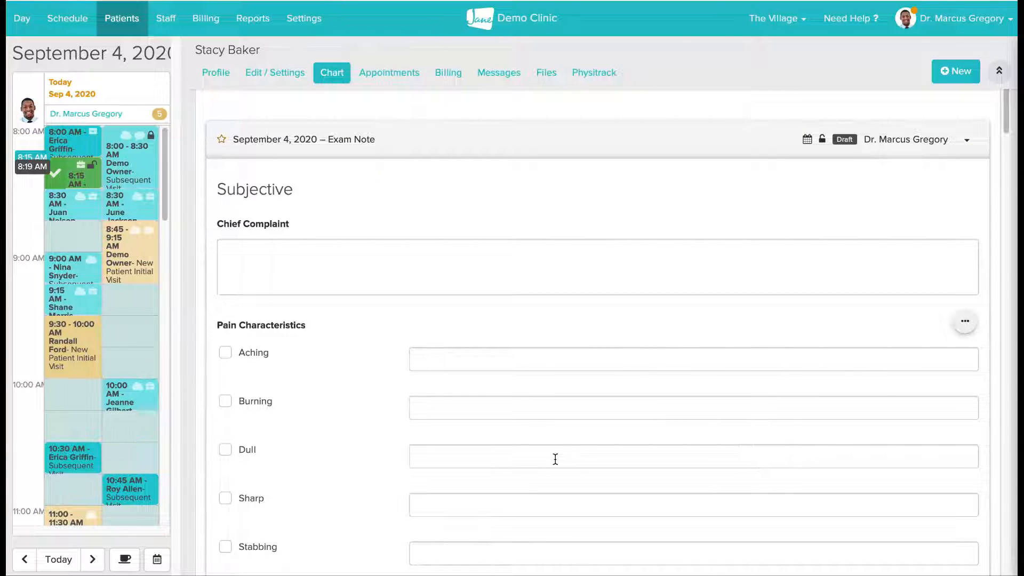
pyautogui.scroll(-1, 555, 459)
pyautogui.scroll(-1, 555, 459)
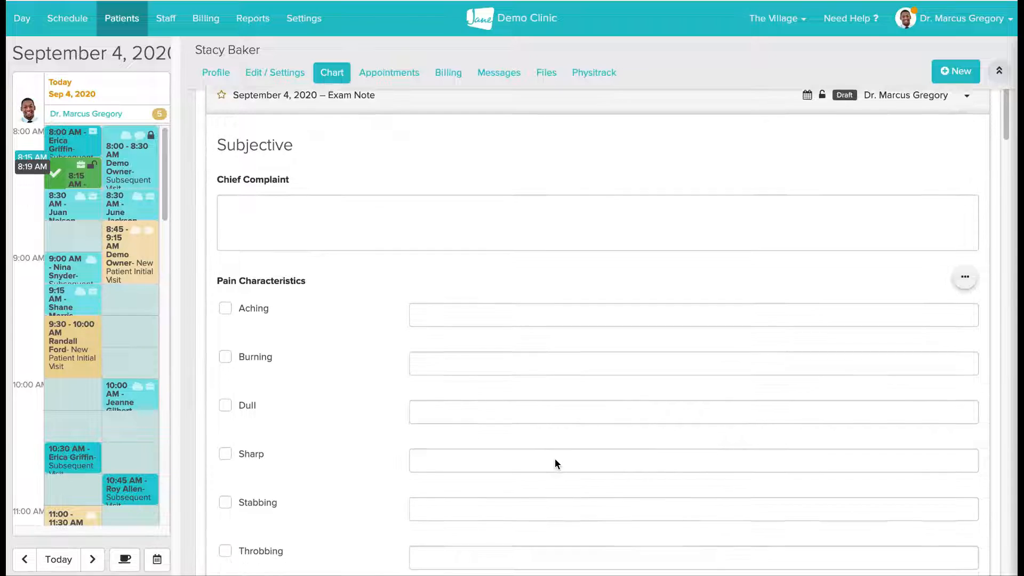
pyautogui.scroll(-1, 555, 459)
pyautogui.click(460, 201)
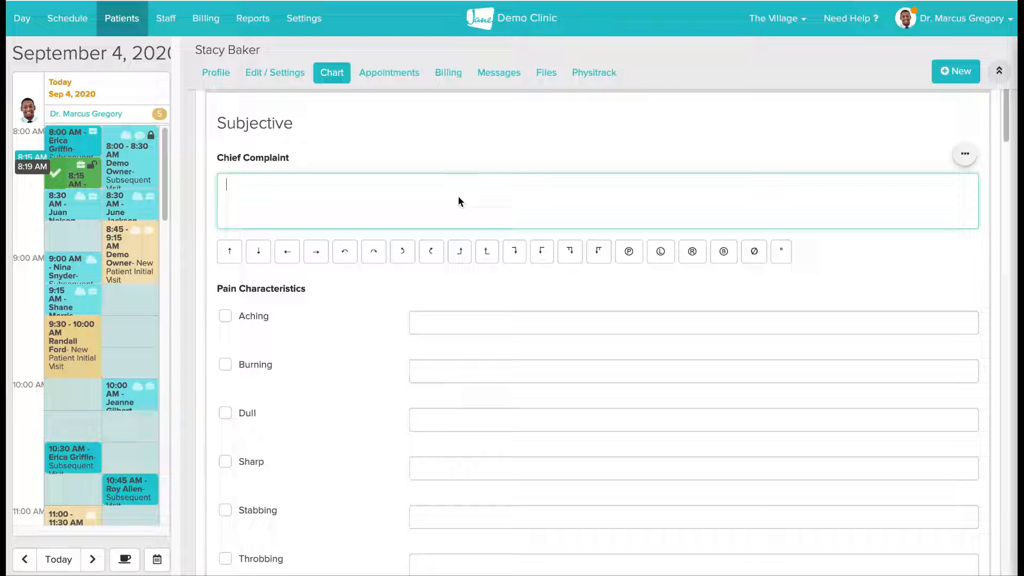
pyautogui.write('type')
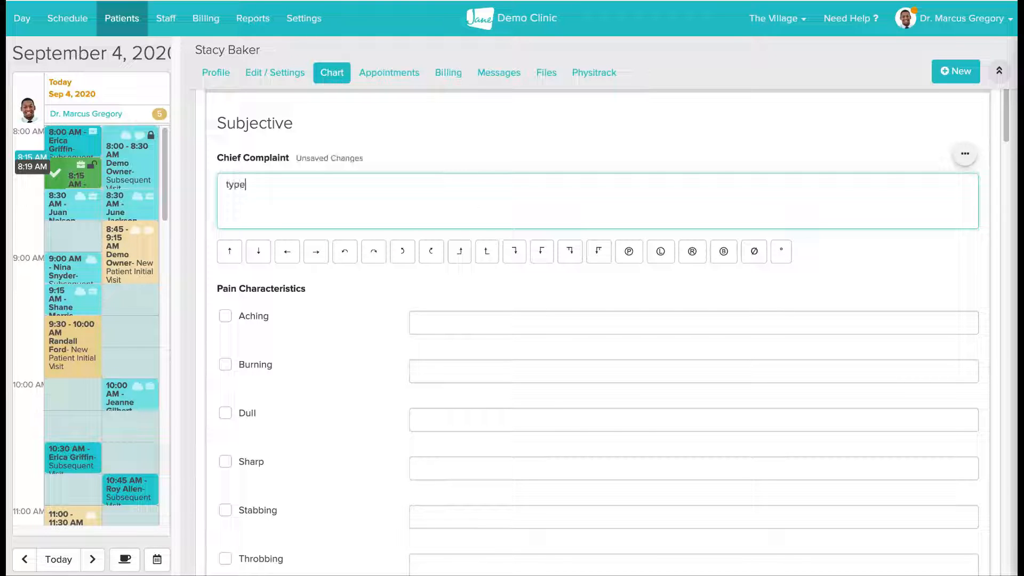
pyautogui.write(' note here.')
# - Insert the saved "tmj" phrase on a new line of the Chief Complaint
pyautogui.press('Return')
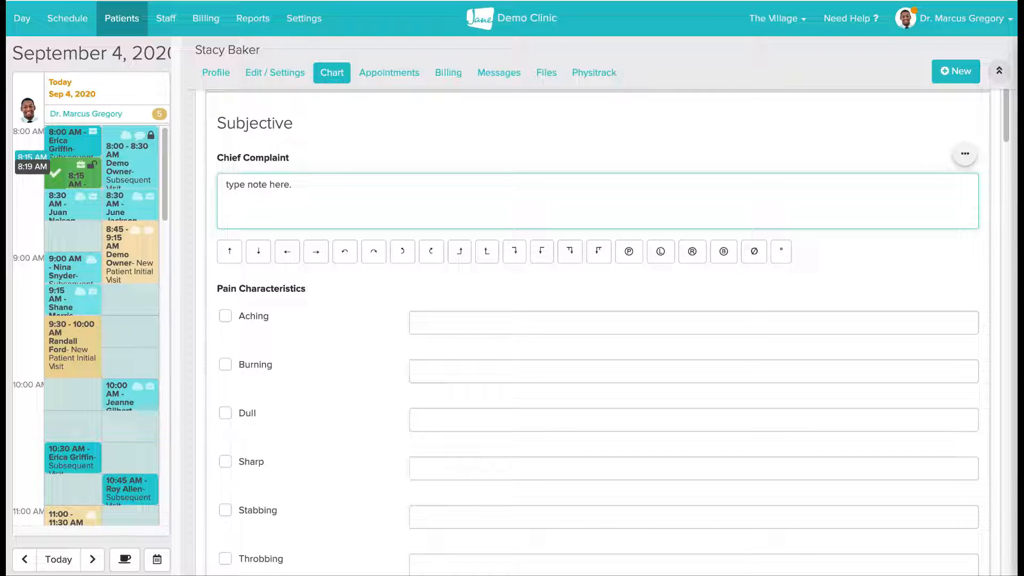
pyautogui.write('/tm')
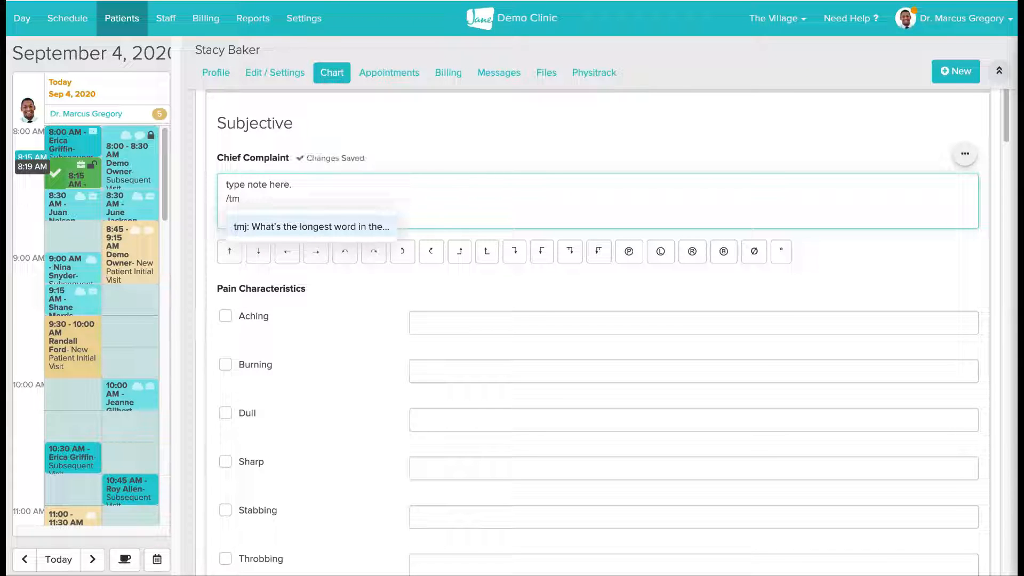
pyautogui.press('Return')
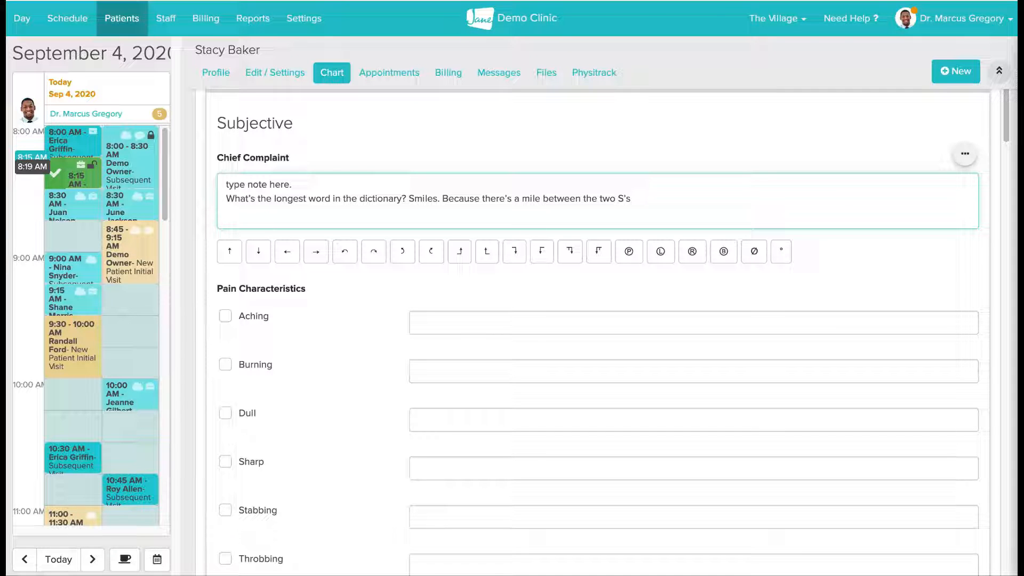
# - Mark Sharp and Stabbing under Pain Characteristics and enter "back of neck" as the note for Stabbing
pyautogui.scroll(-3, 423, 424)
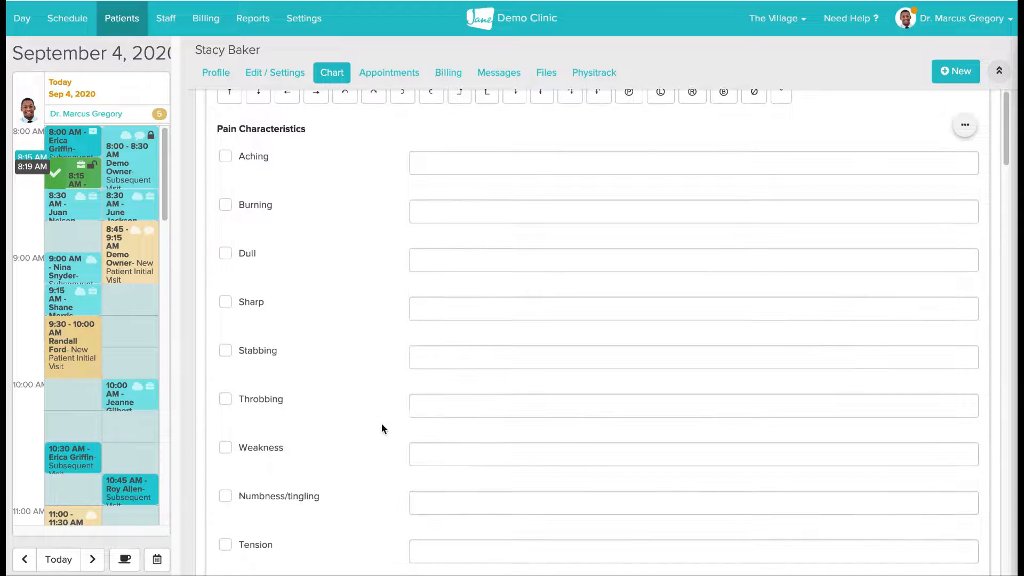
pyautogui.click(224, 303)
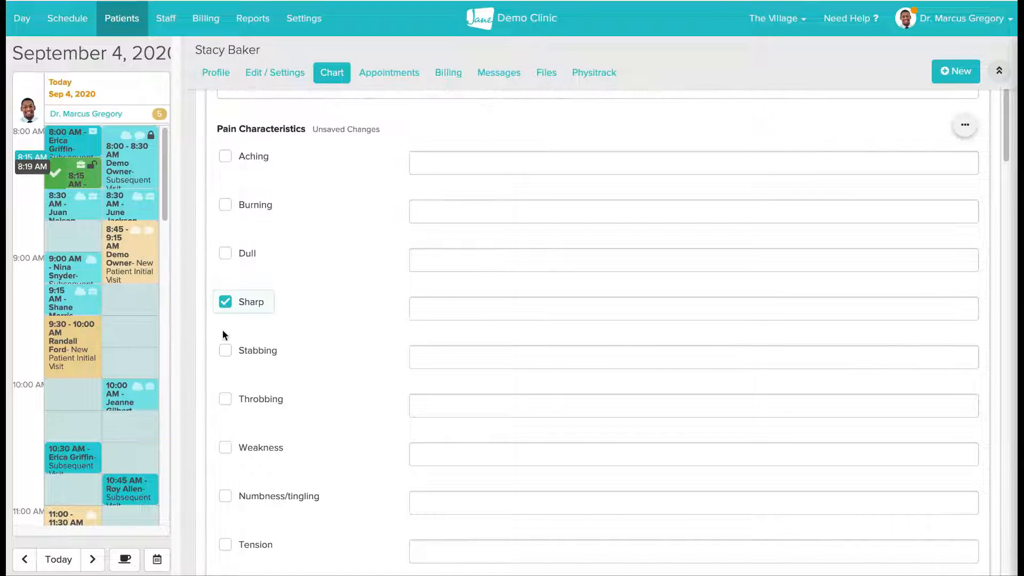
pyautogui.click(224, 352)
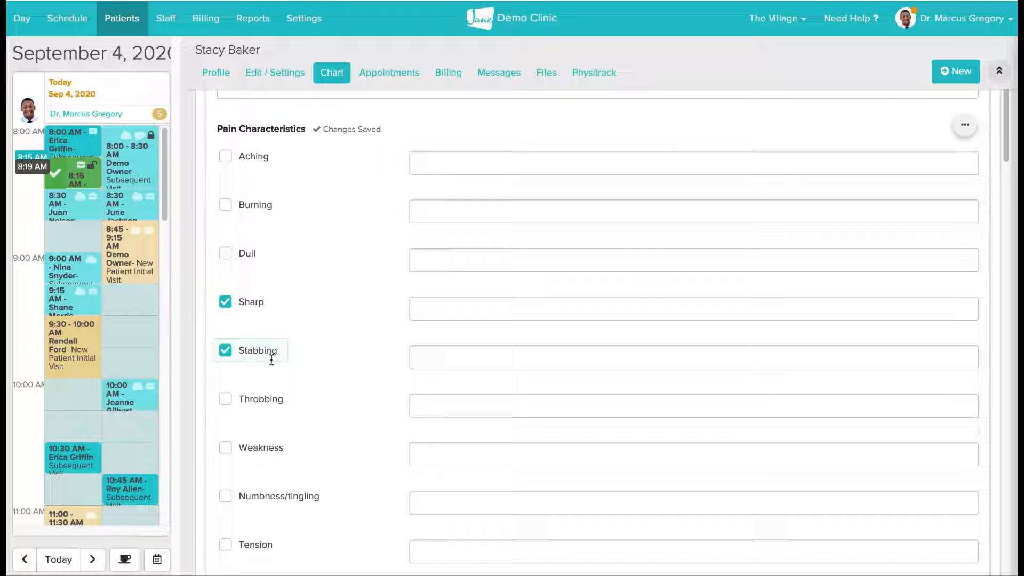
pyautogui.click(434, 359)
pyautogui.write('b')
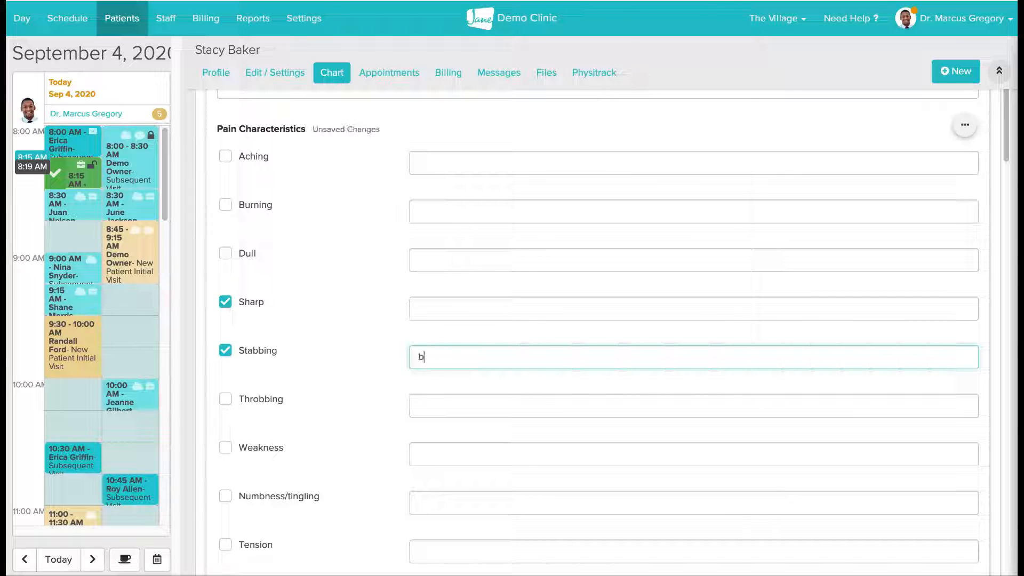
pyautogui.write('ack of neck')
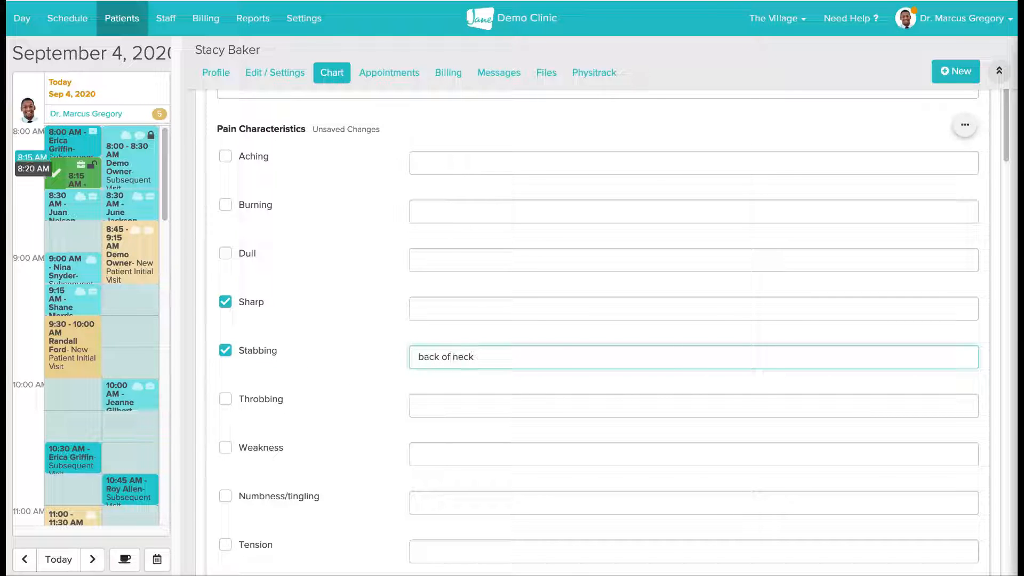
# - Set Pain Frequency to Frequent and the Average Pain Rating (VAS) to 7
pyautogui.scroll(-2, 599, 327)
pyautogui.scroll(-5, 598, 327)
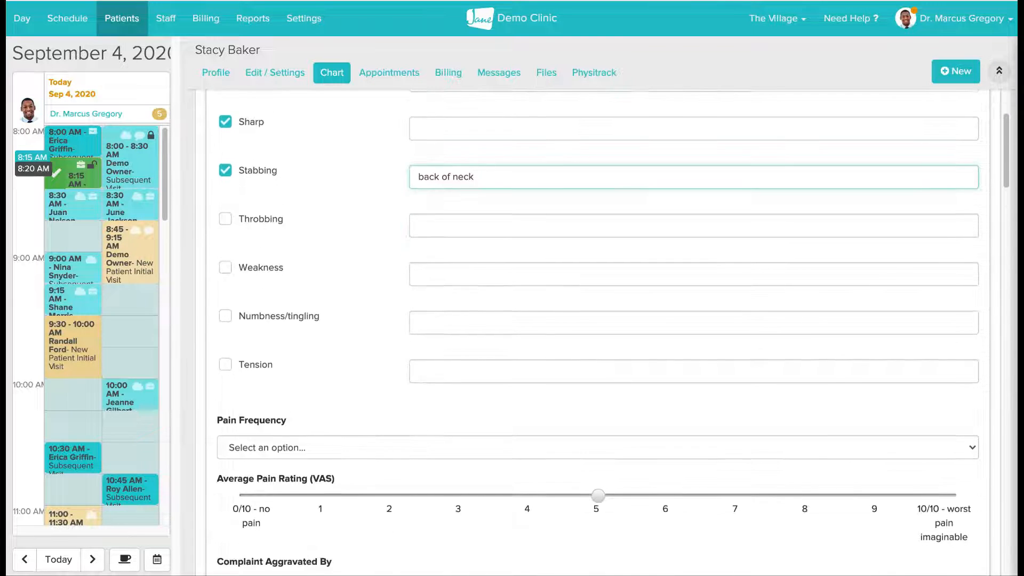
pyautogui.scroll(-1, 599, 327)
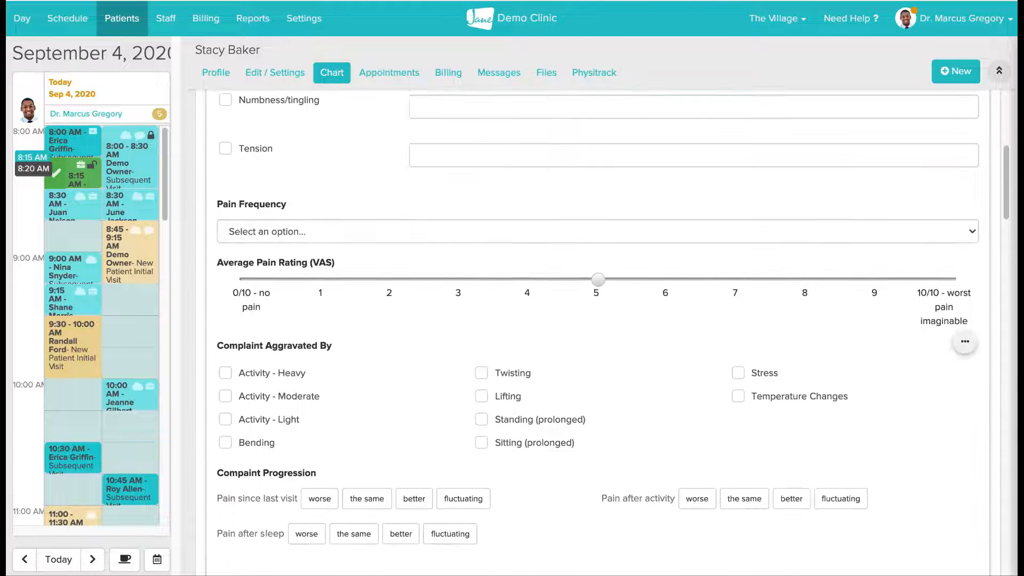
pyautogui.scroll(-1, 433, 330)
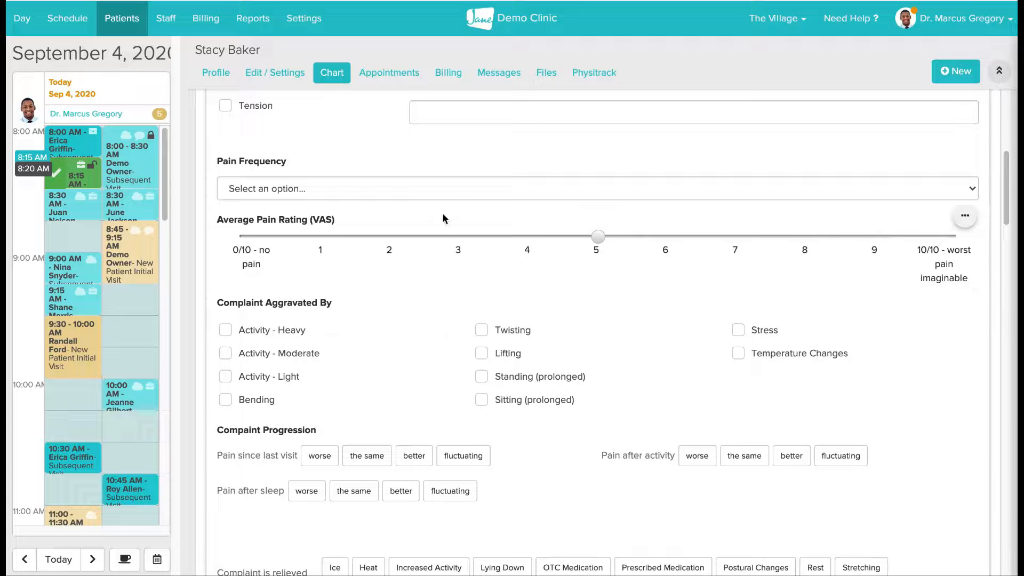
pyautogui.click(441, 187)
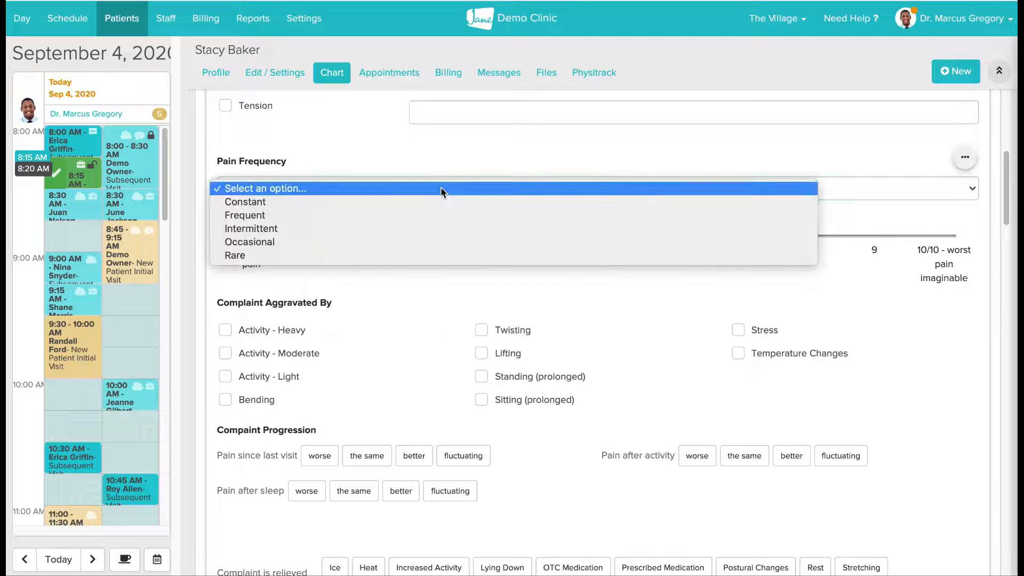
pyautogui.click(437, 215)
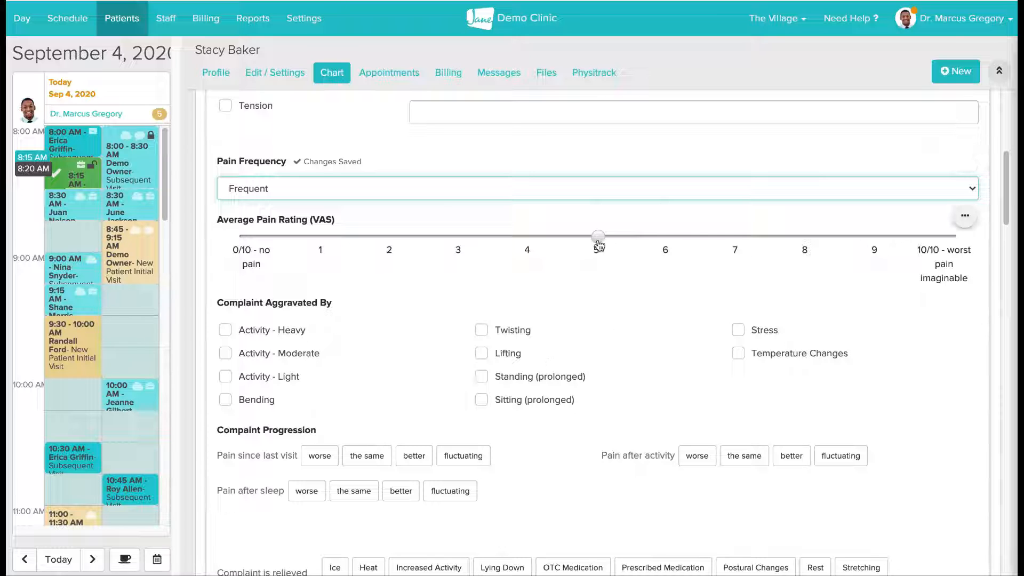
pyautogui.moveTo(613, 240); pyautogui.dragTo(738, 236)
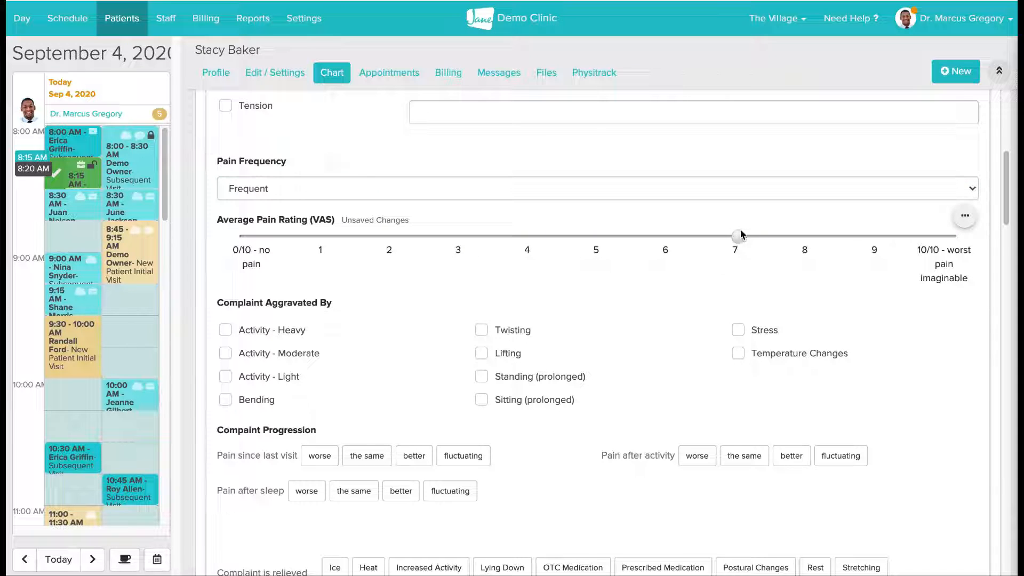
# - Mark Bending, Twisting and Lifting as the activities that aggravate the complaint
pyautogui.scroll(-1, 675, 355)
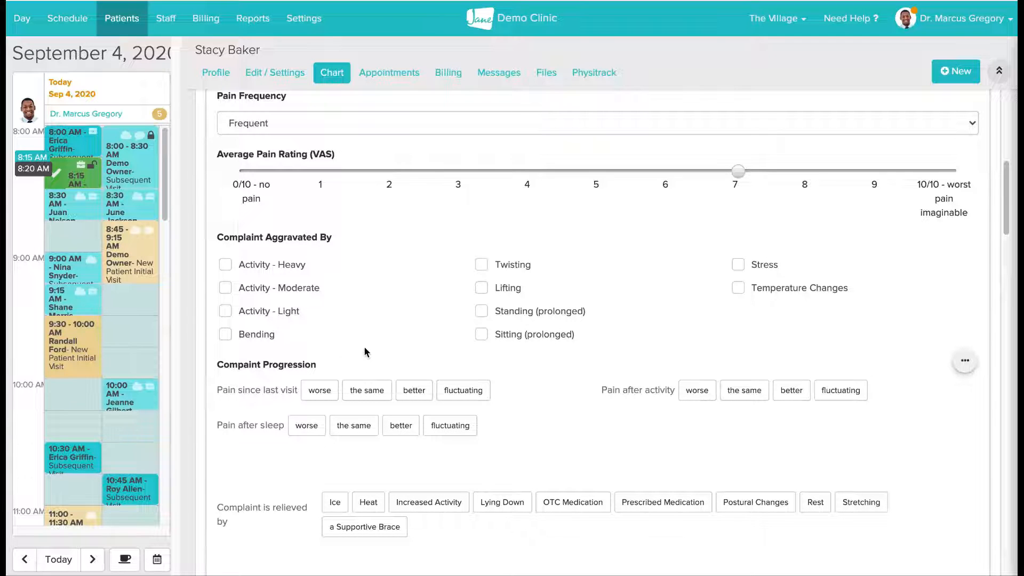
pyautogui.click(231, 336)
pyautogui.click(482, 264)
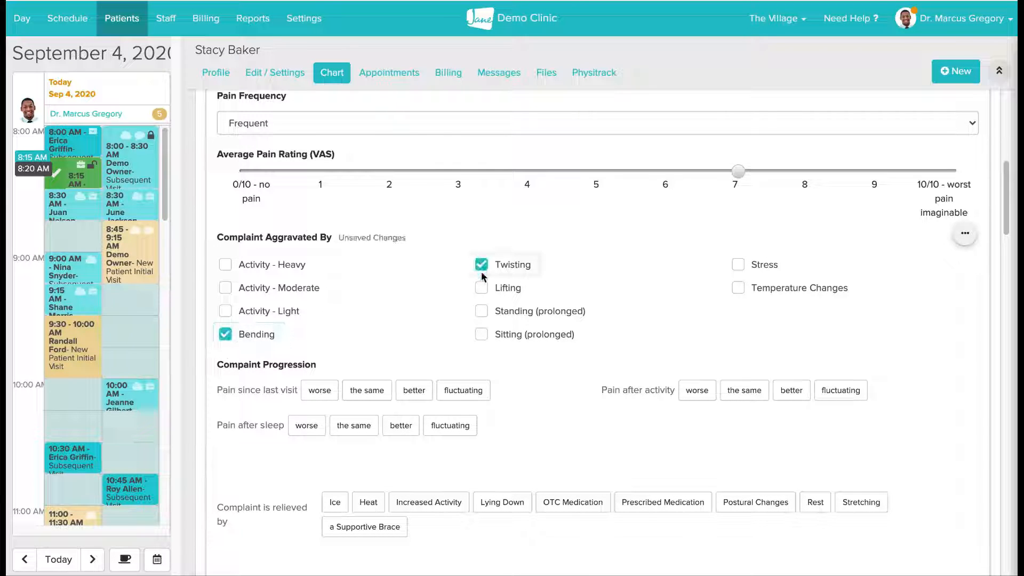
pyautogui.click(482, 288)
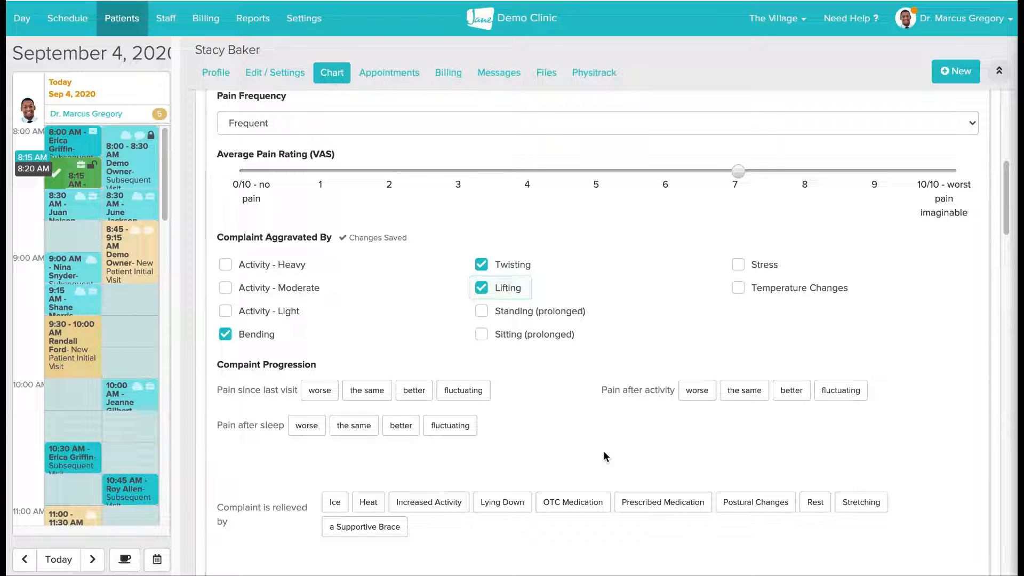
# - Record the pain as better since last visit, worse after sleep and fluctuating after activity, with the complaint relieved by Lying Down
pyautogui.scroll(-1, 604, 451)
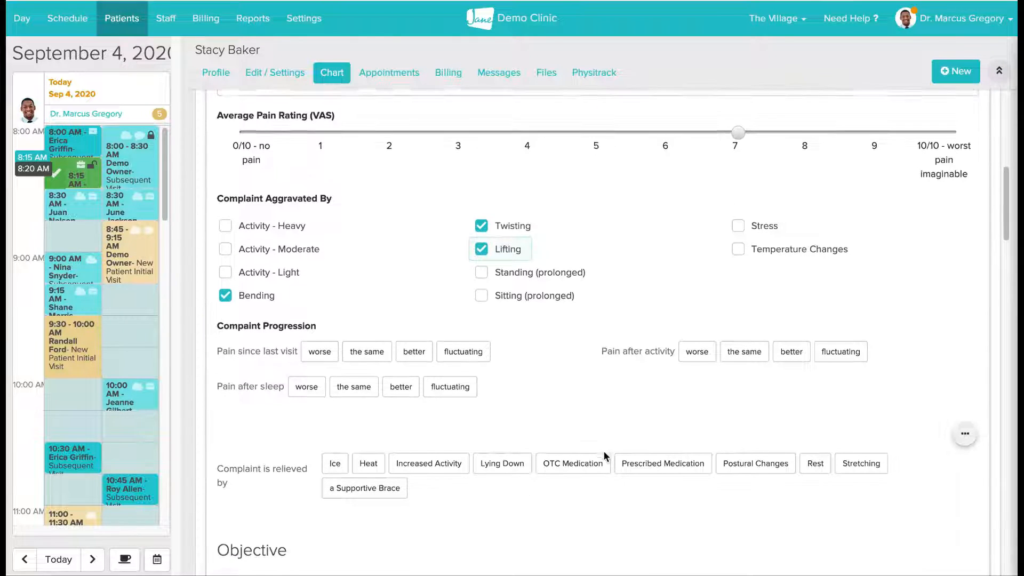
pyautogui.scroll(-1, 604, 452)
pyautogui.scroll(-1, 604, 451)
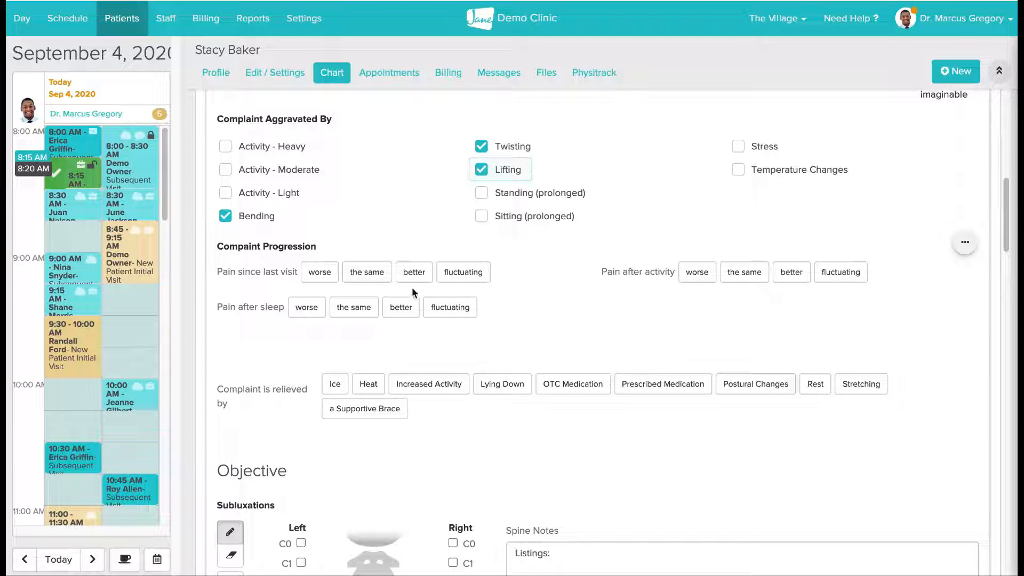
pyautogui.click(414, 272)
pyautogui.click(336, 307)
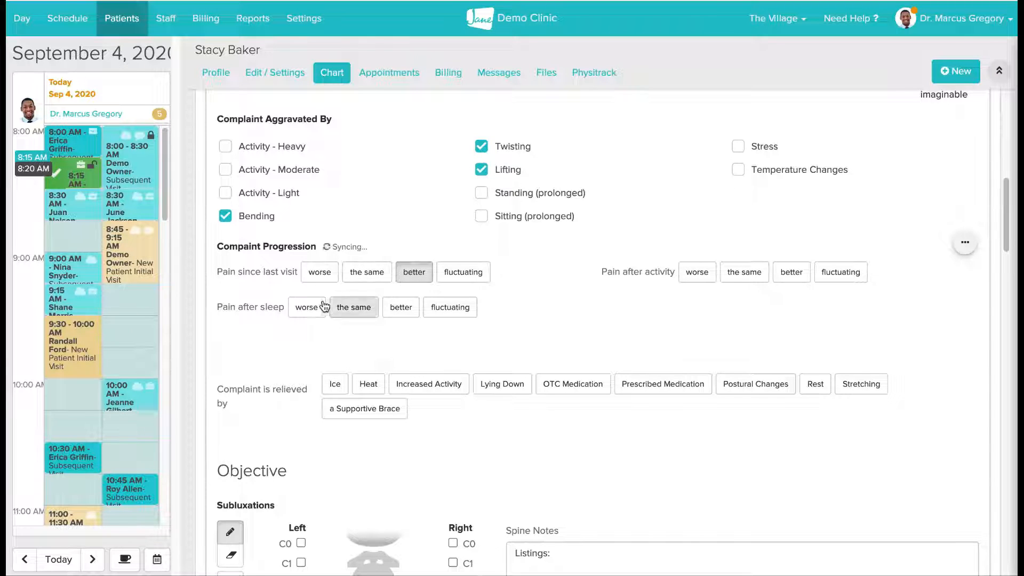
pyautogui.click(315, 307)
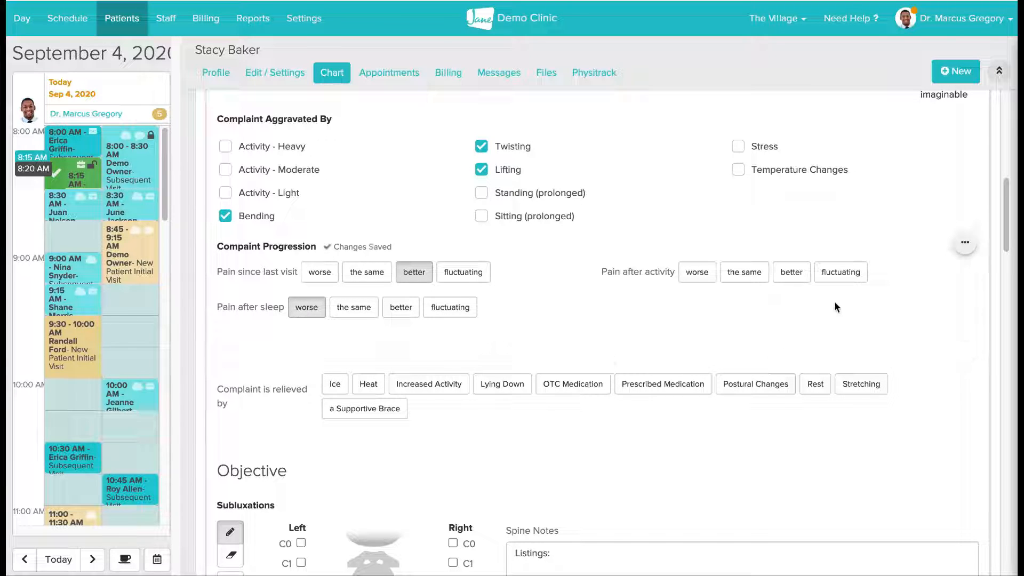
pyautogui.click(845, 284)
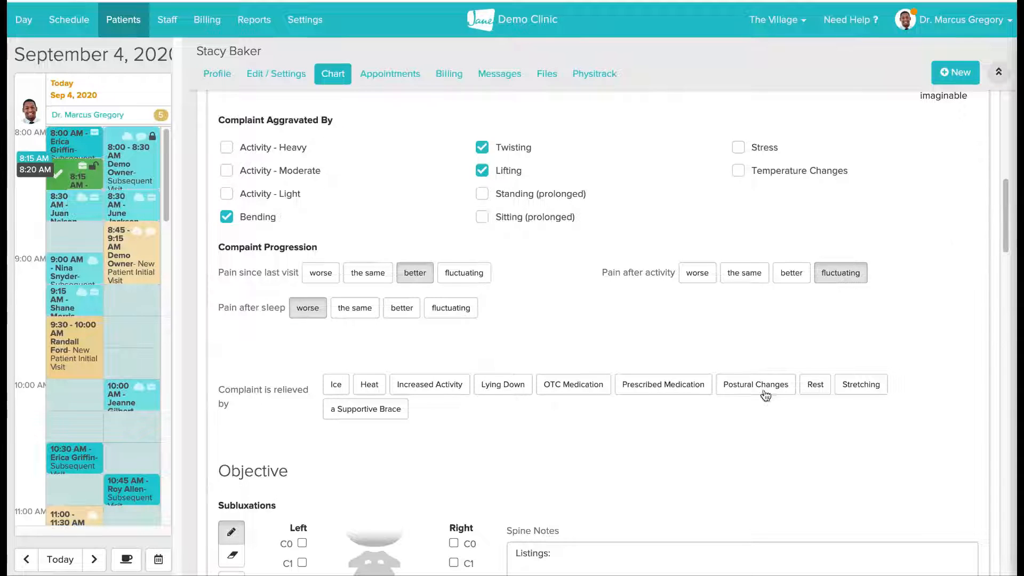
pyautogui.scroll(-2, 757, 404)
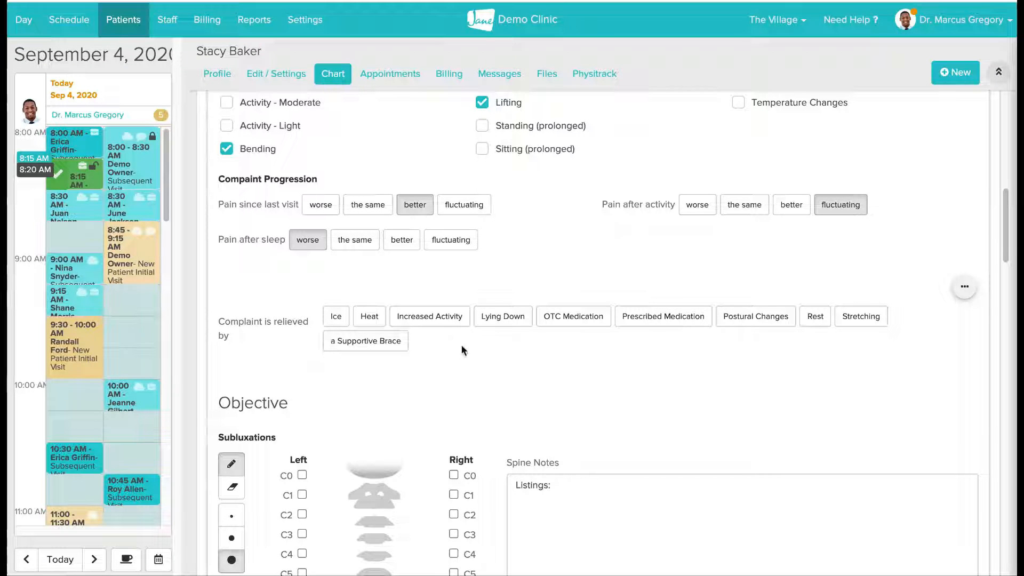
pyautogui.click(510, 323)
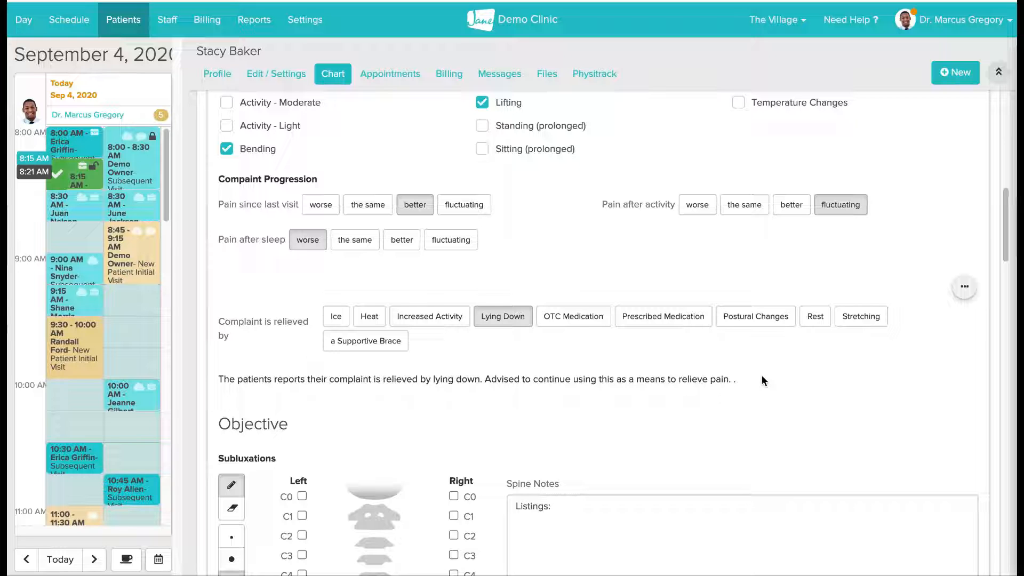
# - Mark the subluxations at T1 on the left and at T6 and T7 on the right
pyautogui.scroll(-3, 762, 377)
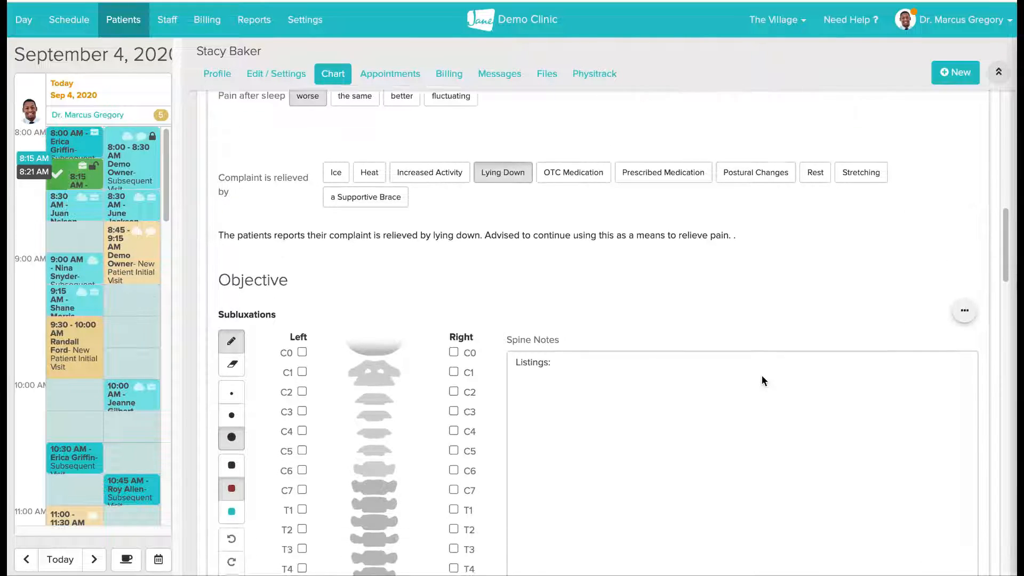
pyautogui.scroll(-3, 762, 376)
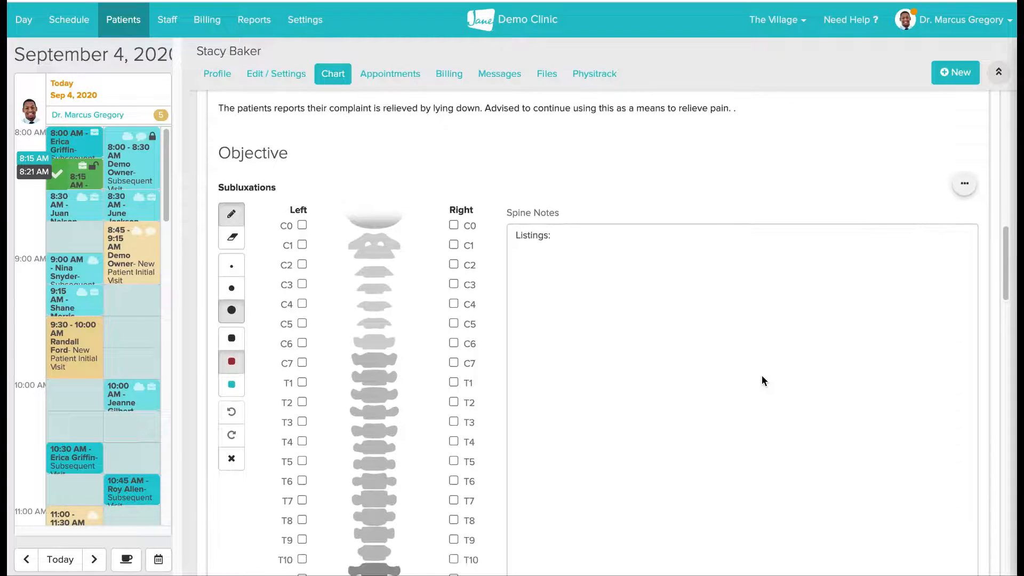
pyautogui.scroll(-2, 762, 375)
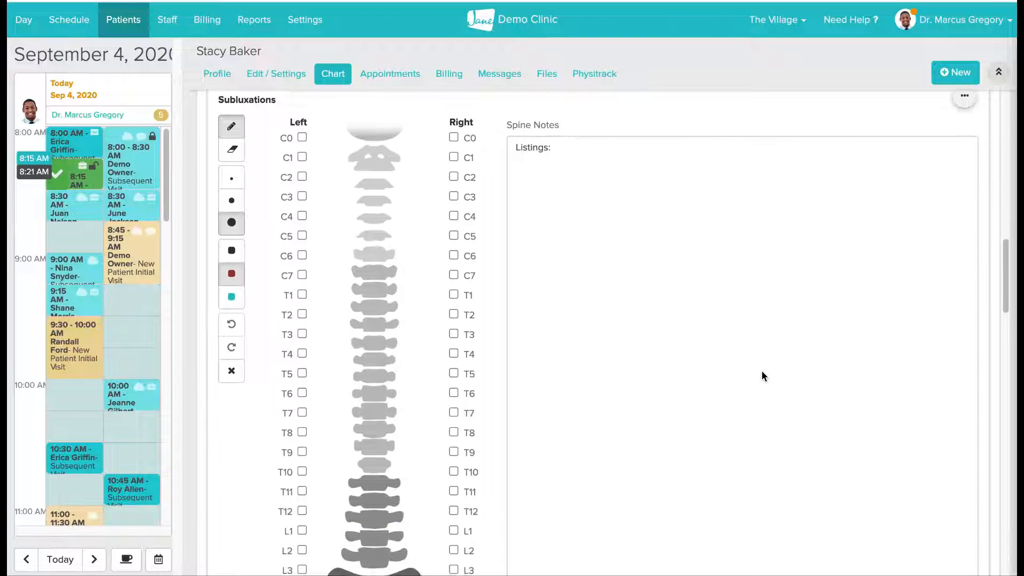
pyautogui.scroll(-1, 762, 376)
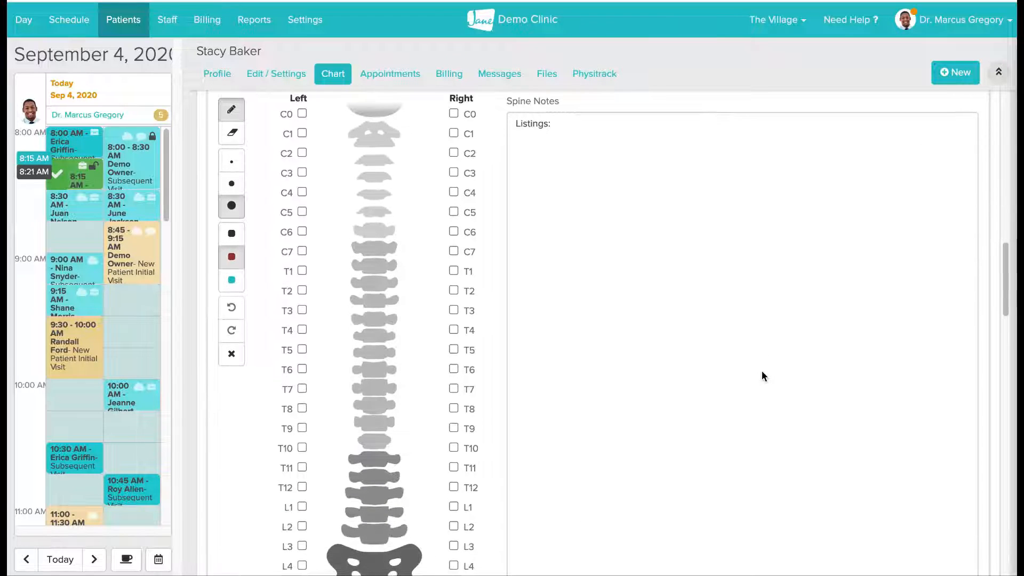
pyautogui.click(302, 271)
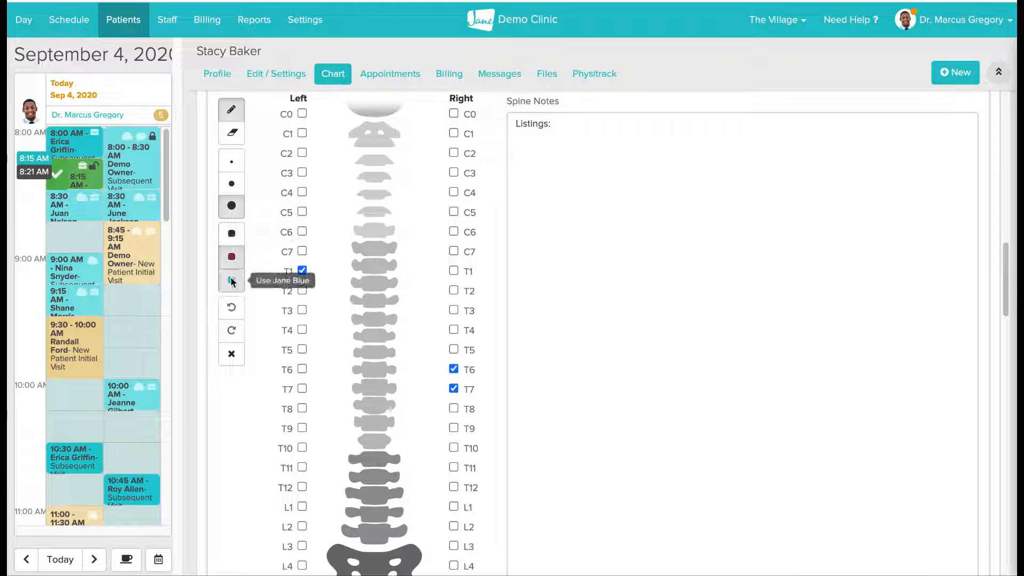
# - Draw a thick red scribble across the spine at T4 and a medium black arrow pointing from the left to near T10
pyautogui.moveTo(342, 325); pyautogui.dragTo(396, 329)
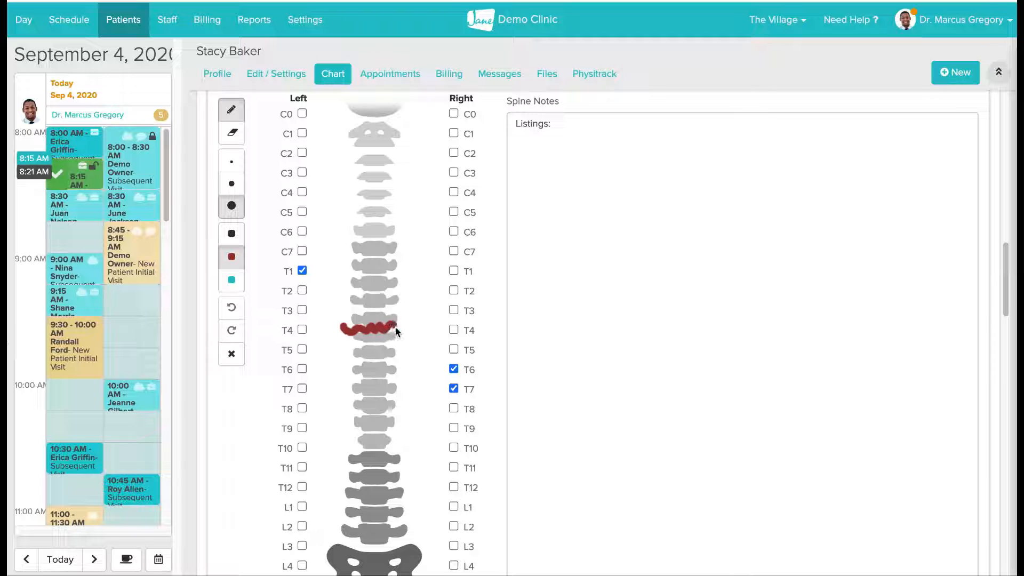
pyautogui.click(231, 183)
pyautogui.click(232, 235)
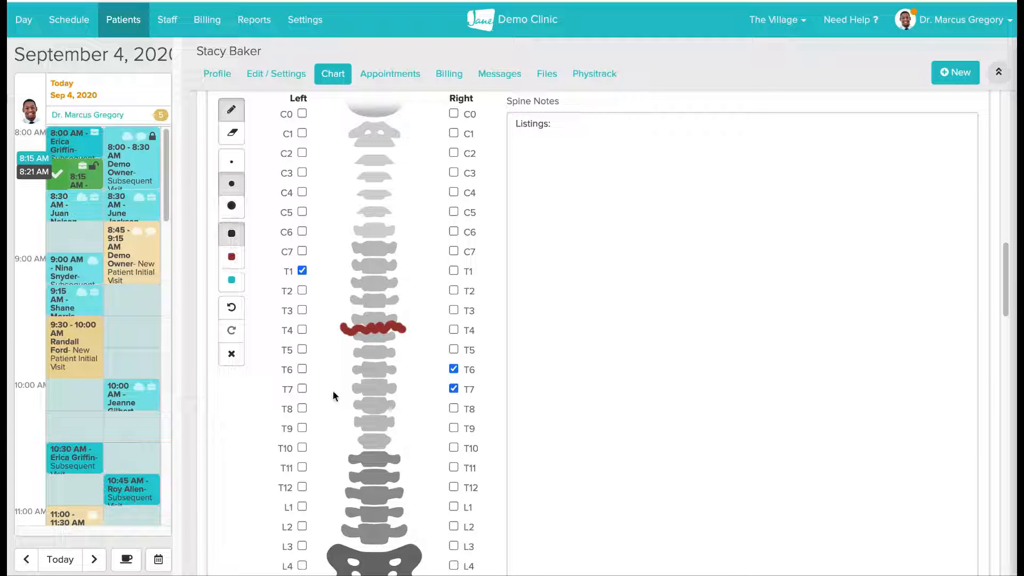
pyautogui.moveTo(344, 432)
pyautogui.mouseDown()
pyautogui.moveTo(357, 439)
pyautogui.moveTo(347, 451)
pyautogui.mouseUp()
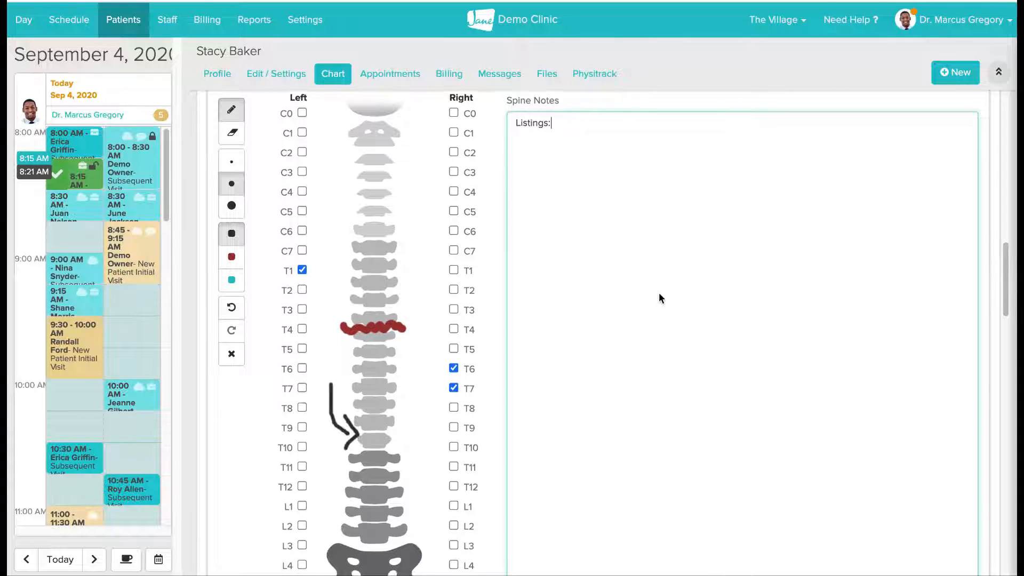
# - In the Assessment, set Current Status of Patient's Condition to Marked Improvement and Patient is Progressing to Faster than Expected
pyautogui.scroll(-4, 659, 294)
pyautogui.scroll(-5, 660, 297)
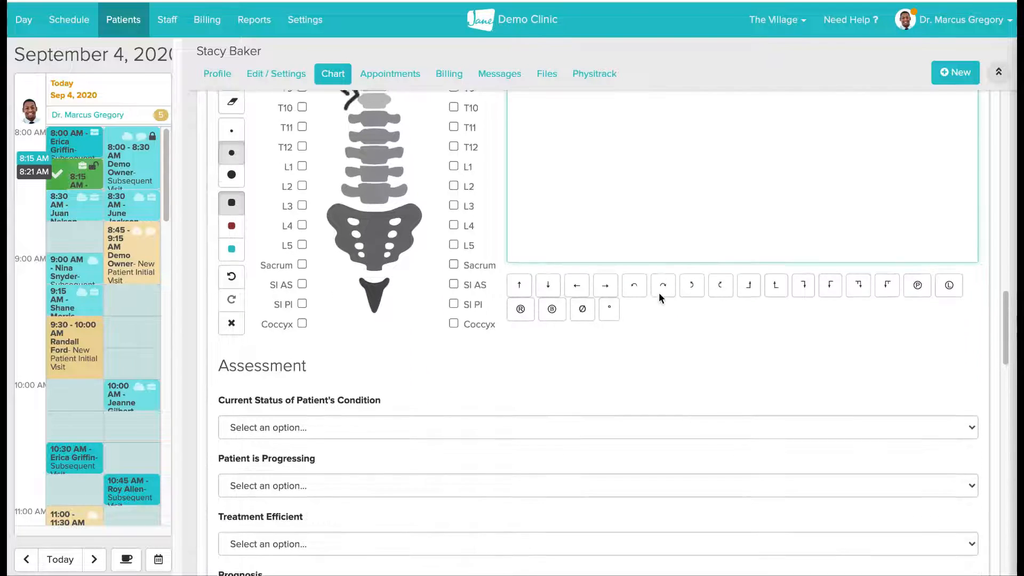
pyautogui.scroll(-1, 658, 298)
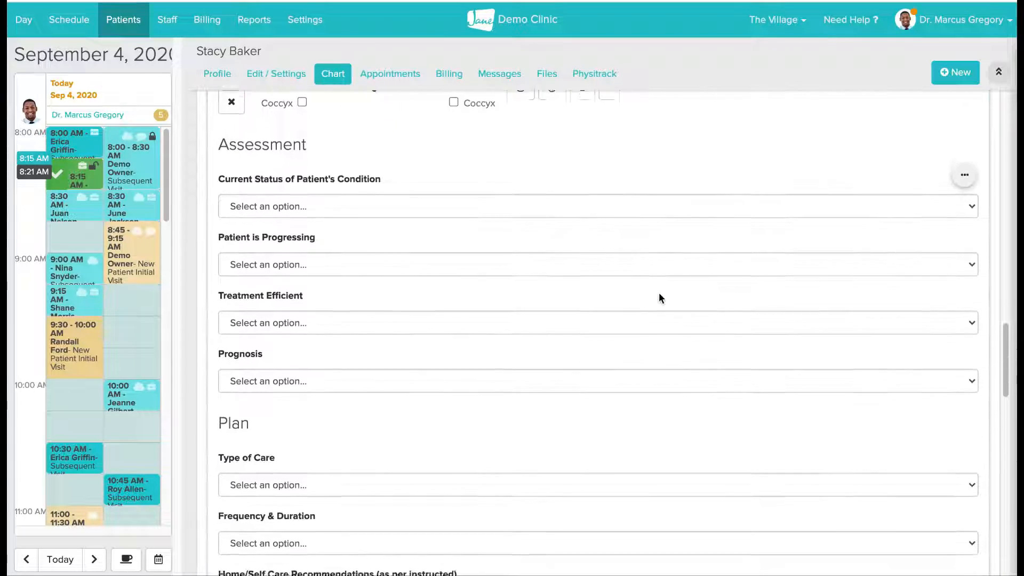
pyautogui.click(607, 190)
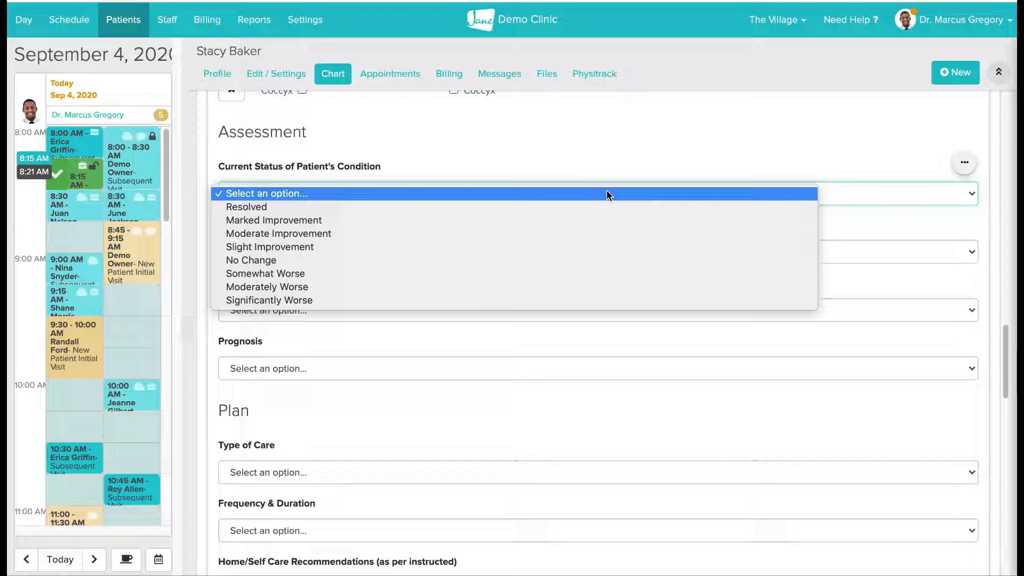
pyautogui.click(603, 221)
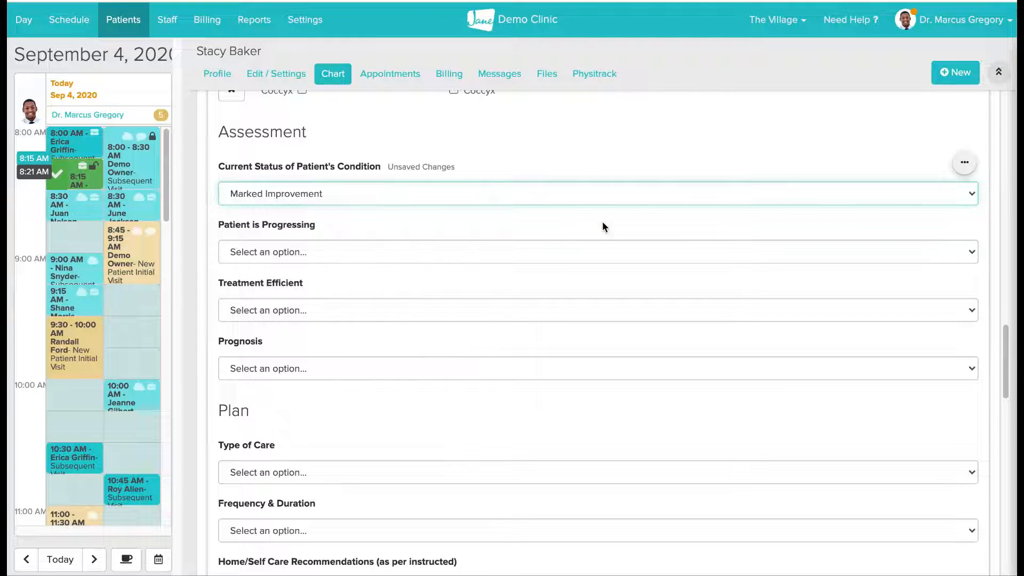
pyautogui.click(558, 256)
pyautogui.click(556, 264)
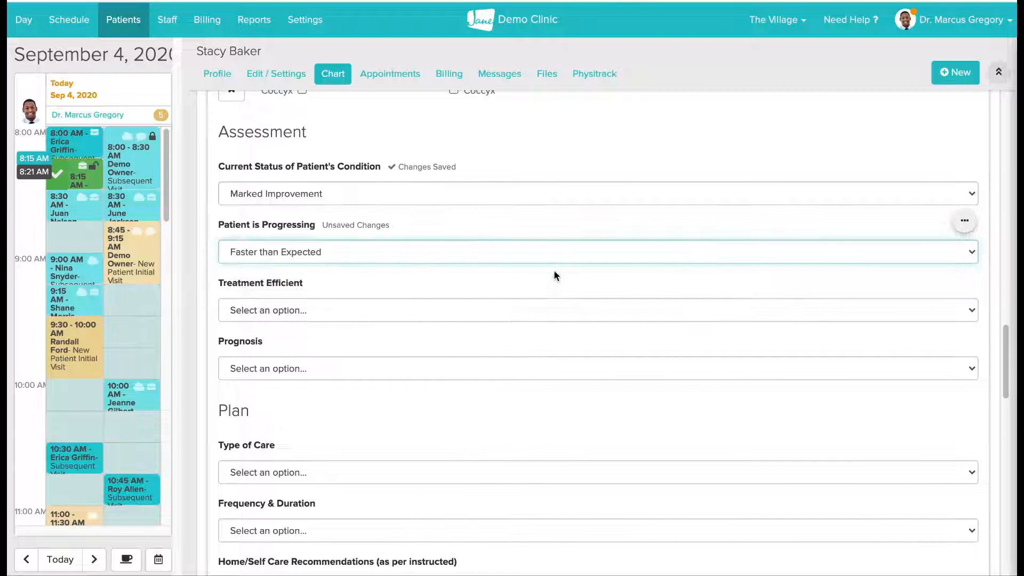
# - In the Assessment, set Treatment Efficient to Yes and Prognosis to Good
pyautogui.click(536, 309)
pyautogui.click(536, 325)
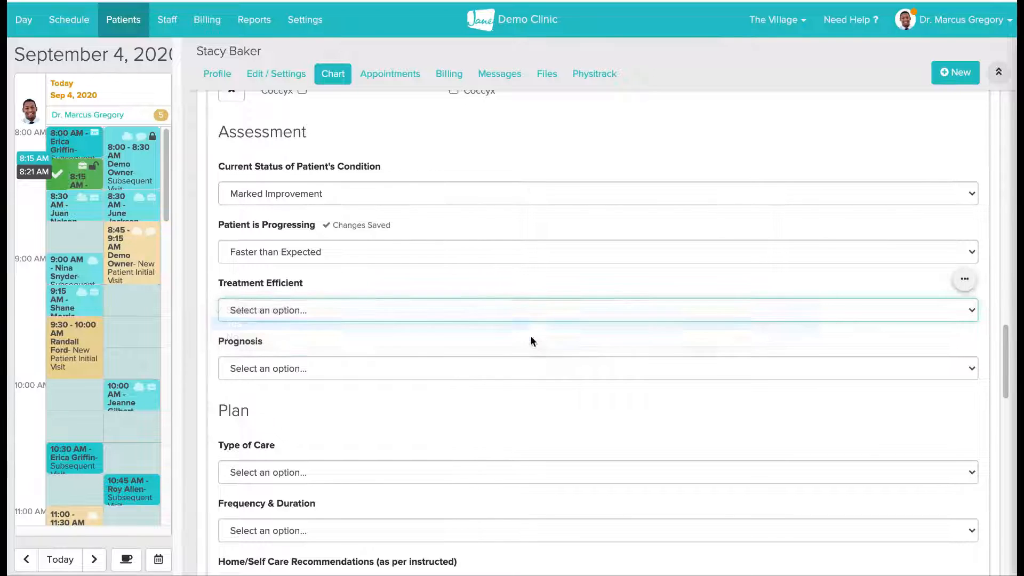
pyautogui.click(522, 367)
pyautogui.click(515, 395)
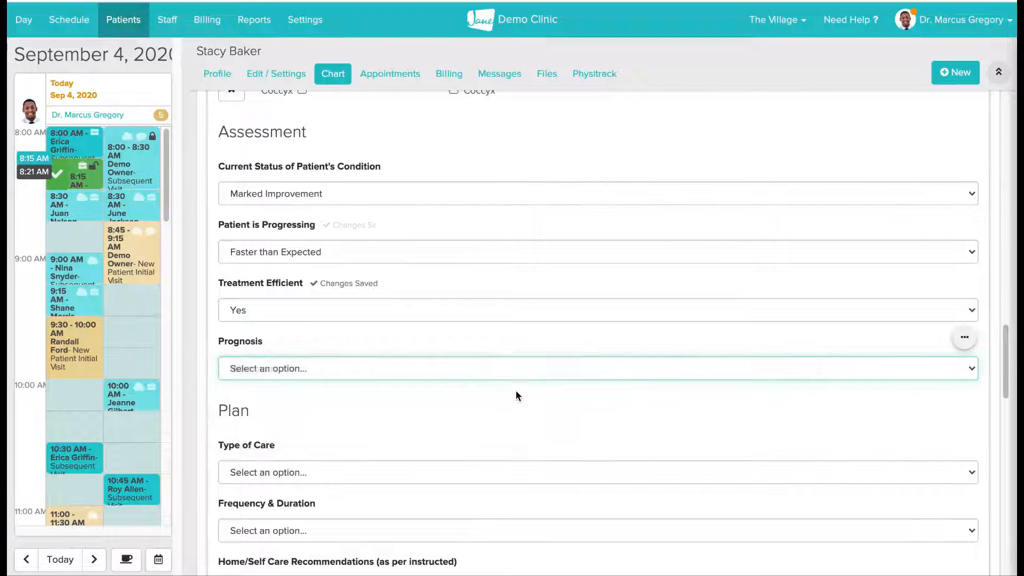
# - Fill in the Plan with Acute/Relief Care, frequency Acute Care: 3x/week for 4-6 weeks, and Use of support belt or brace recommended
pyautogui.scroll(-4, 516, 391)
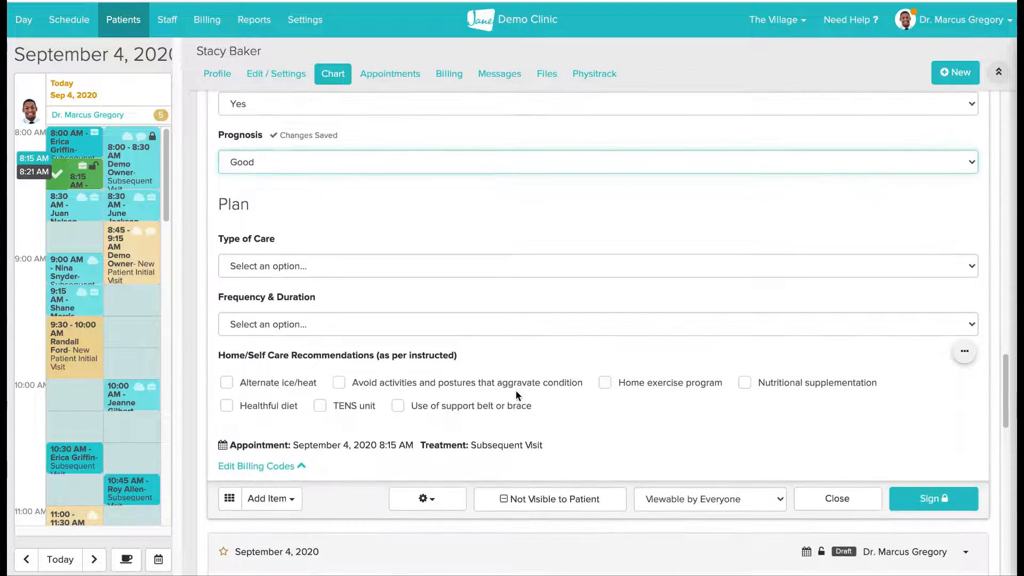
pyautogui.scroll(-2, 516, 391)
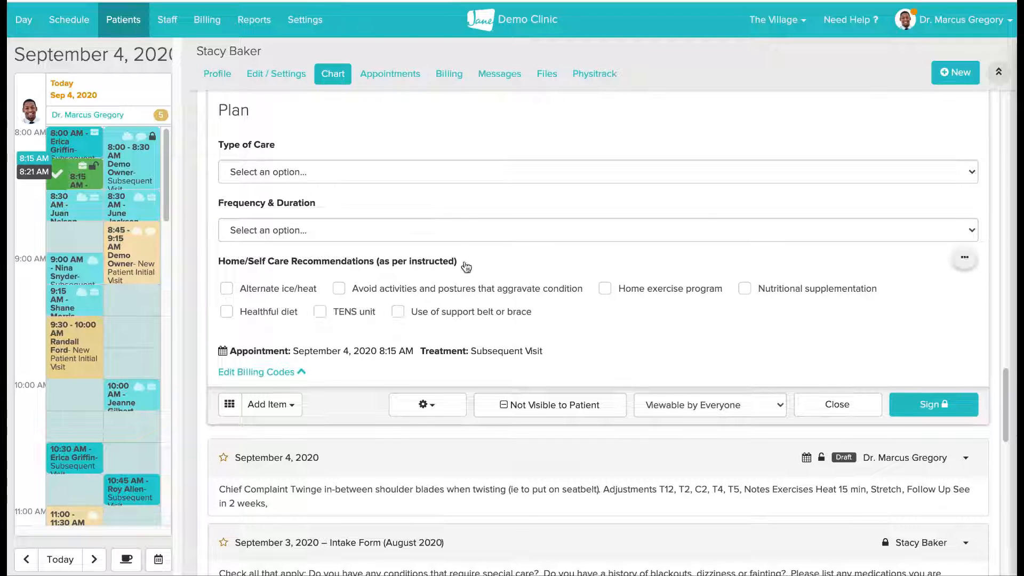
pyautogui.click(440, 178)
pyautogui.click(439, 185)
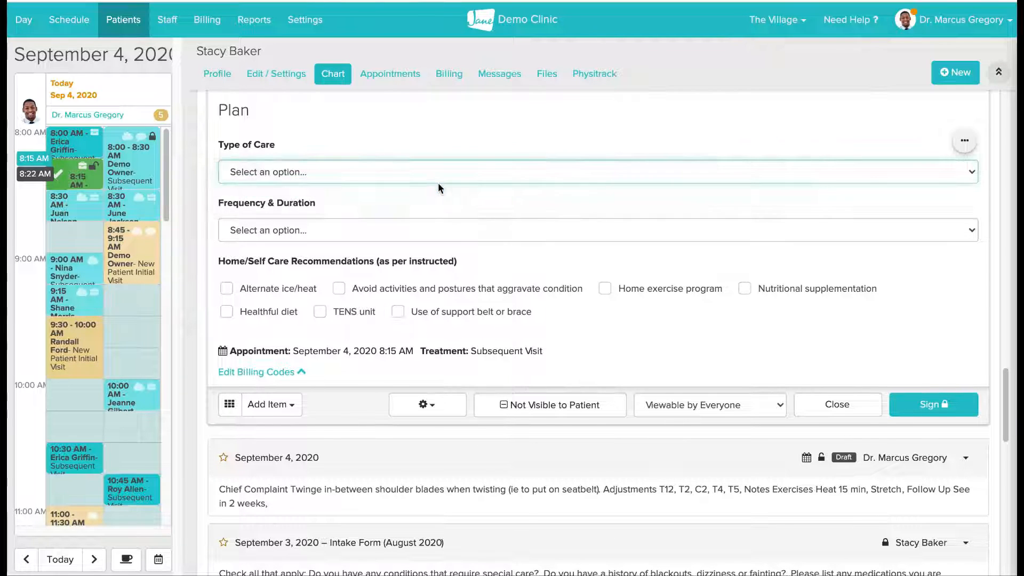
pyautogui.click(427, 230)
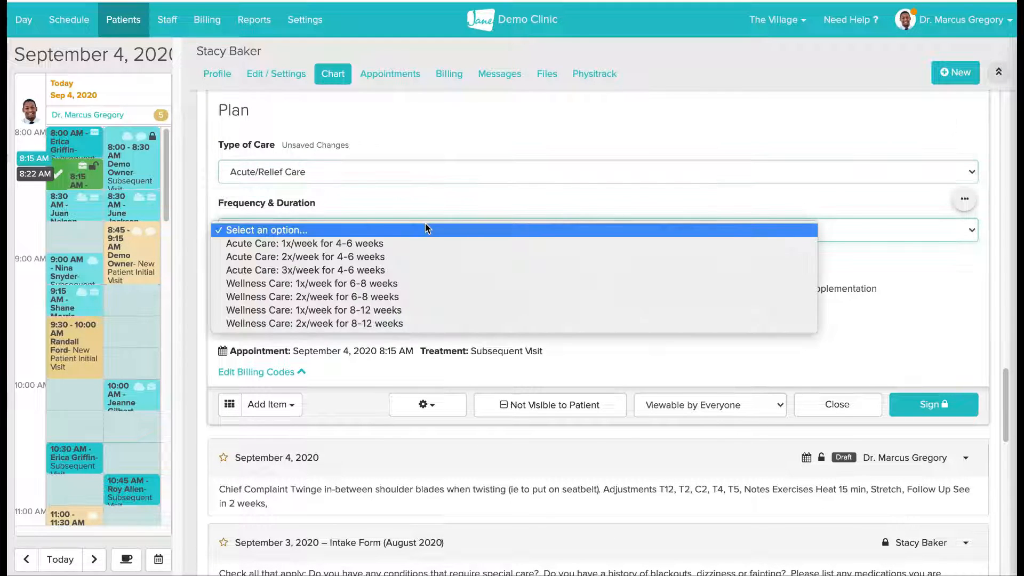
pyautogui.click(426, 270)
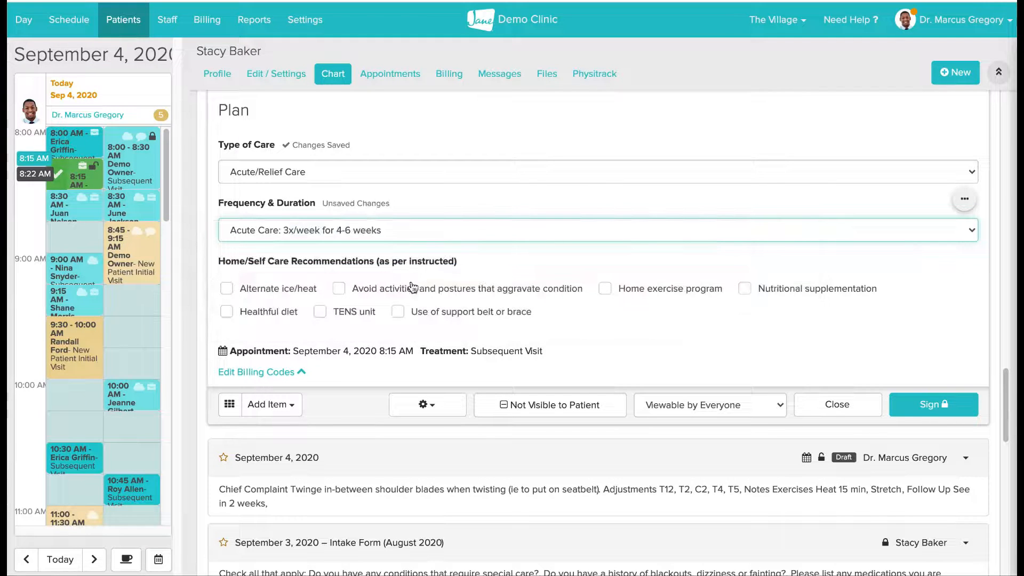
pyautogui.click(414, 314)
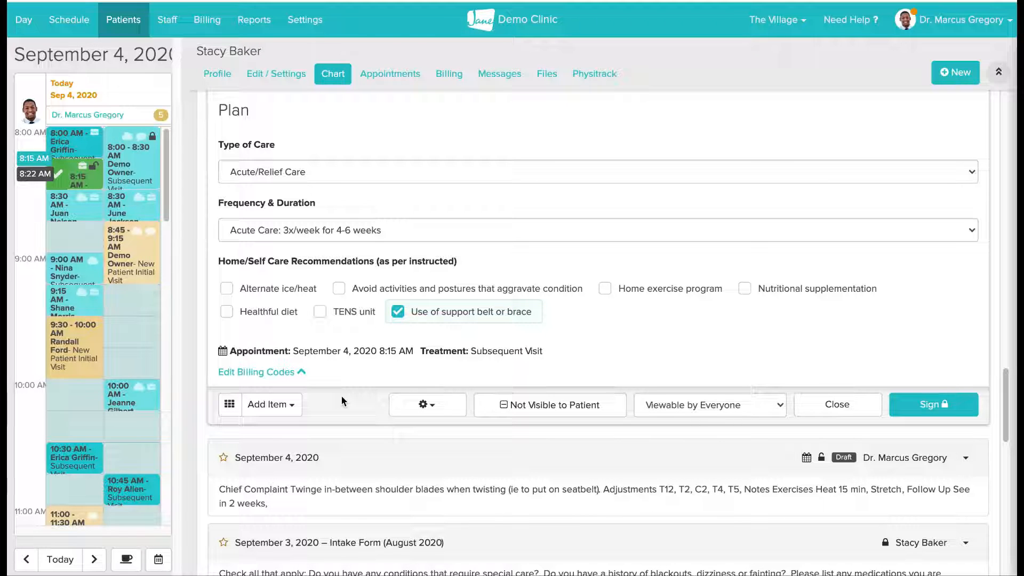
# - Add a Vitals item to the end of the exam note
pyautogui.scroll(-1, 319, 404)
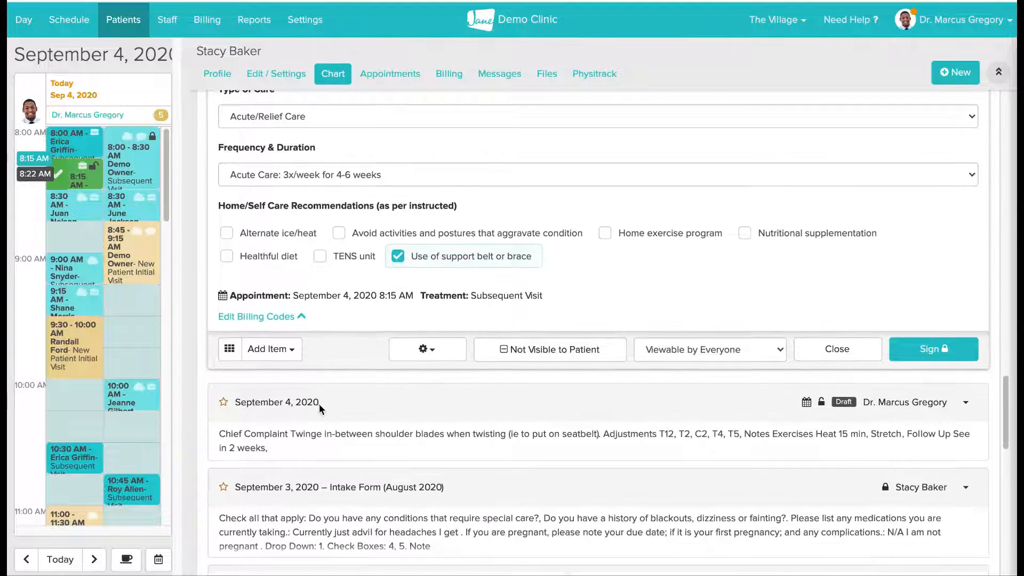
pyautogui.click(291, 356)
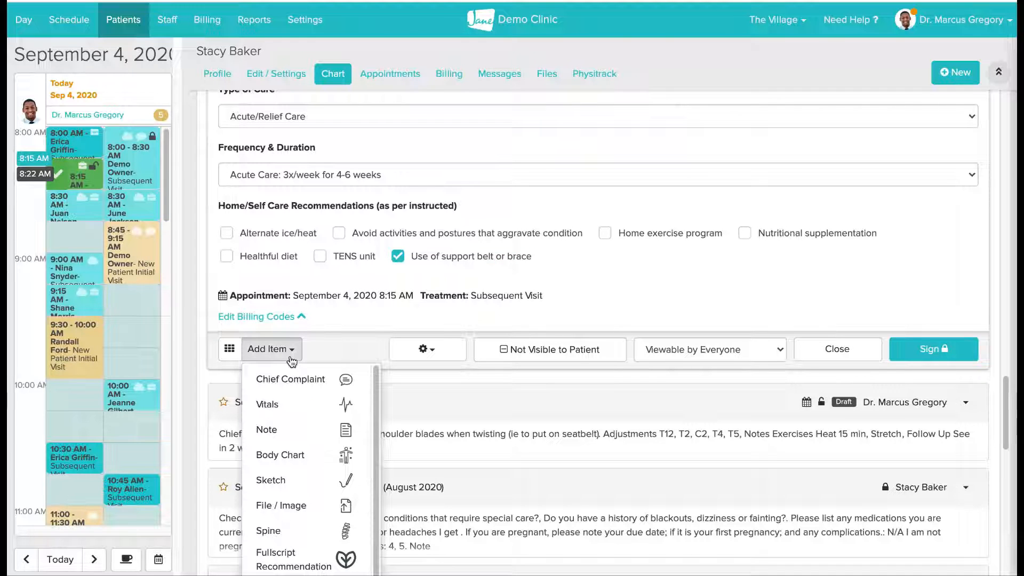
pyautogui.click(330, 411)
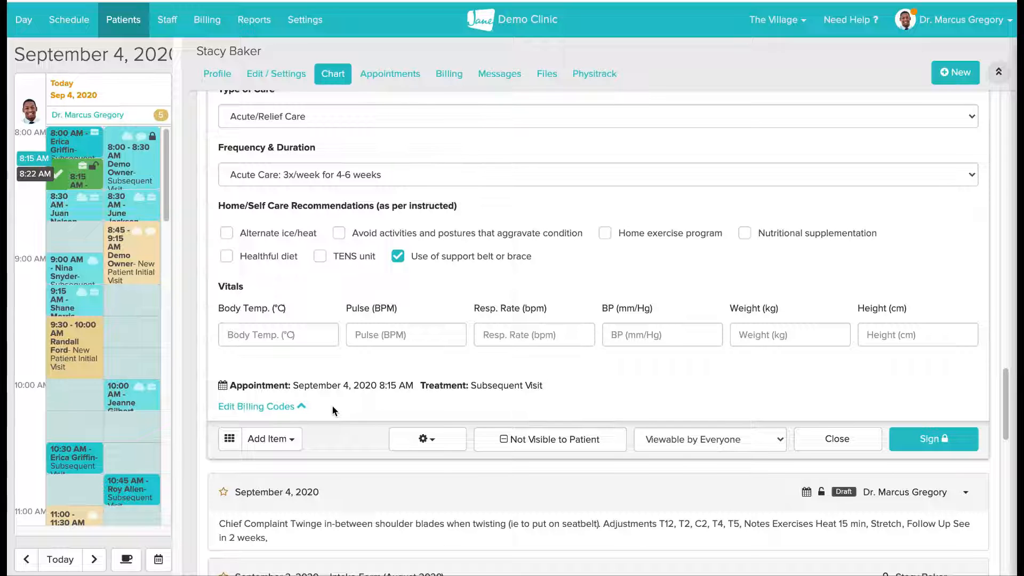
# - Add a Note item below the vitals and change its label to "Follow up"
pyautogui.scroll(-1, 332, 410)
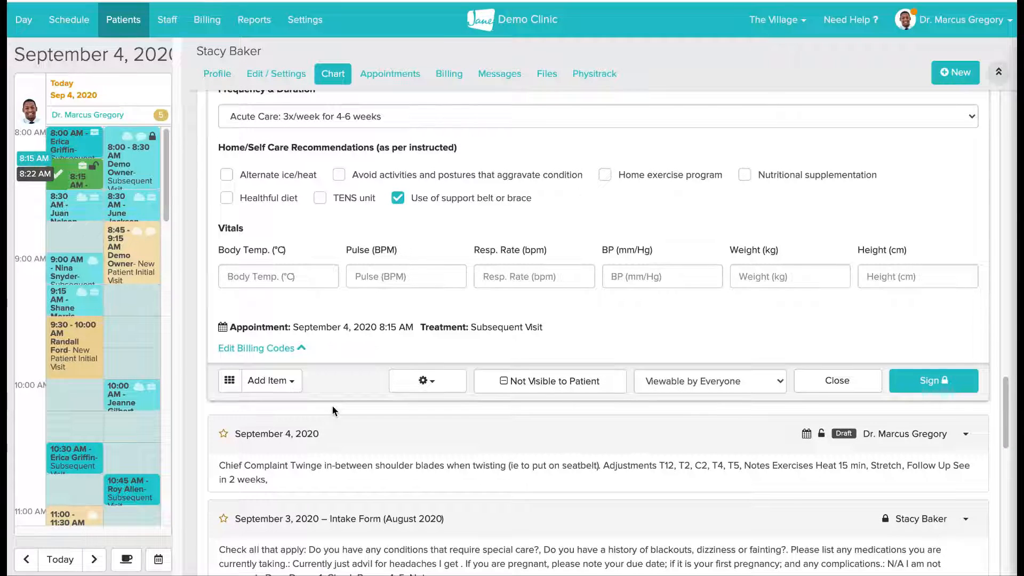
pyautogui.click(269, 381)
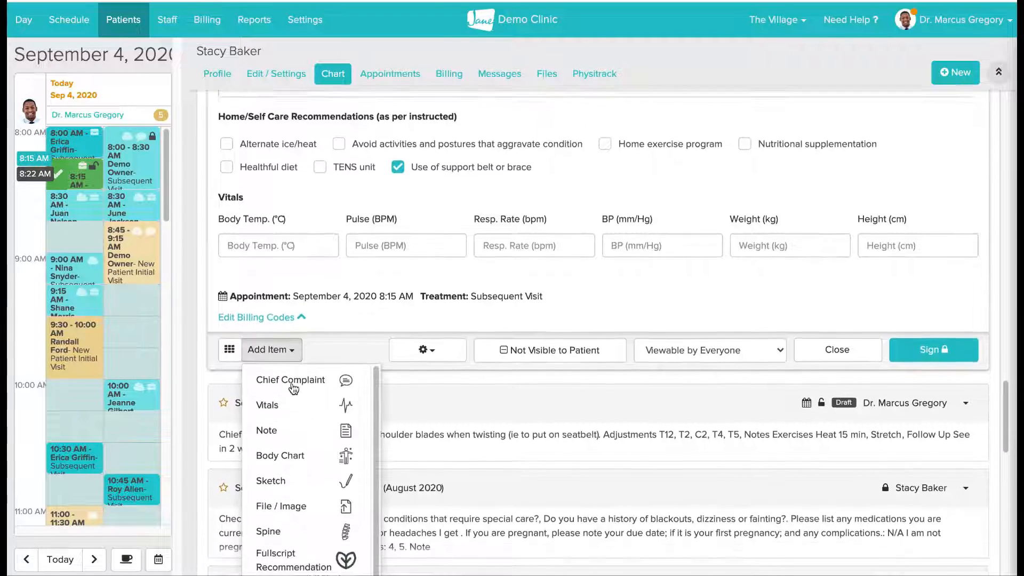
pyautogui.scroll(-4, 292, 387)
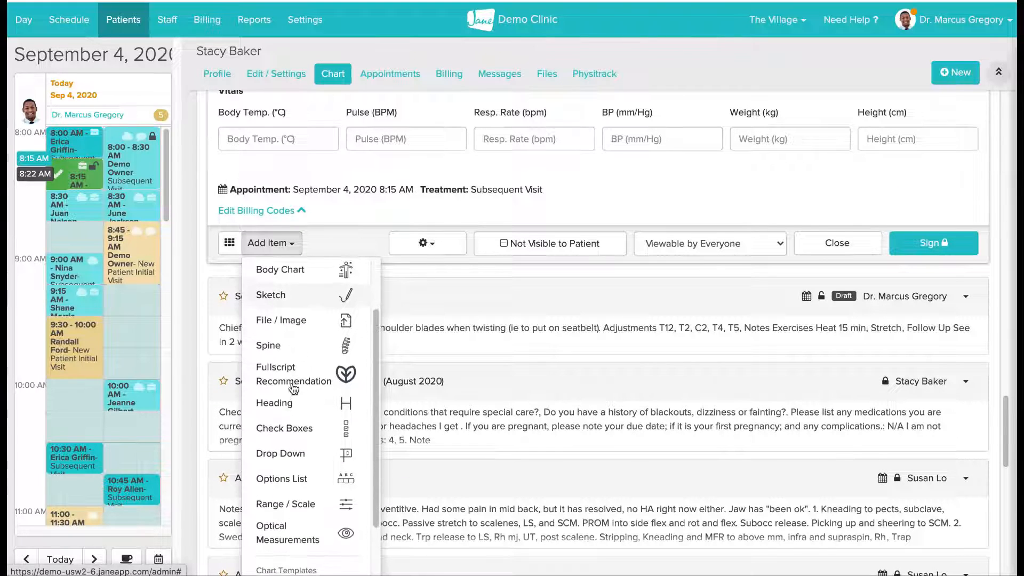
pyautogui.scroll(1, 292, 388)
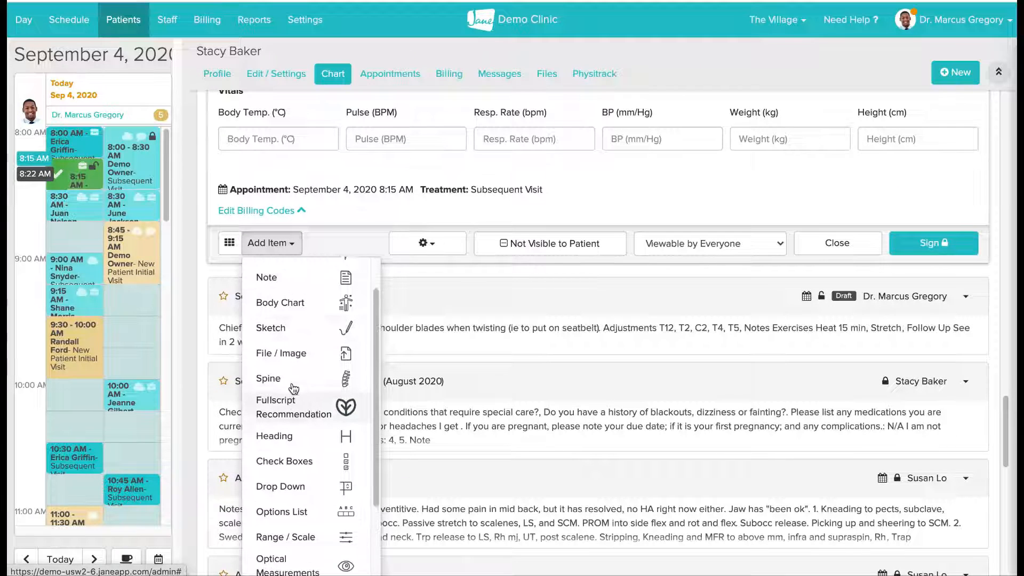
pyautogui.scroll(1, 293, 388)
pyautogui.click(293, 307)
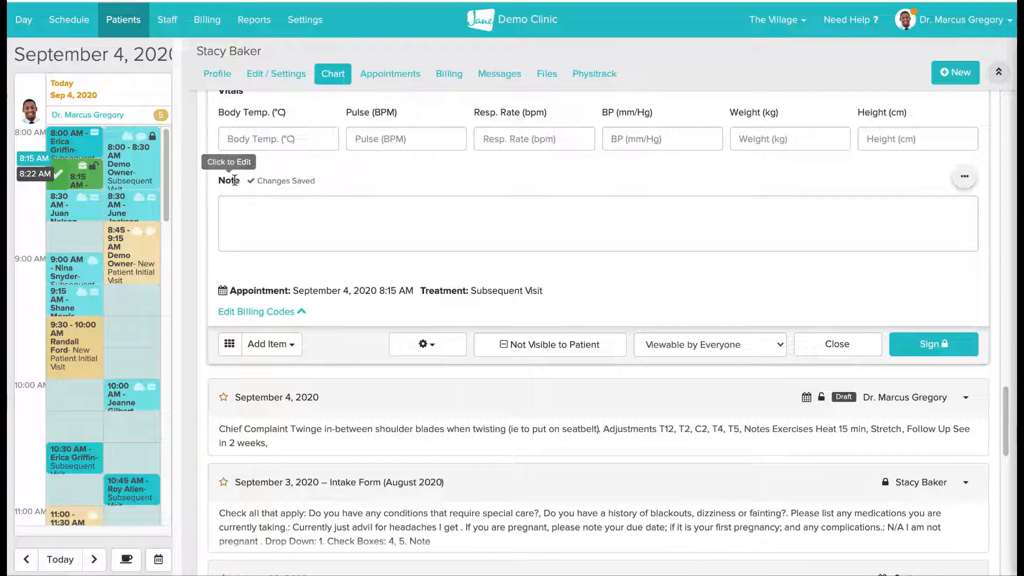
pyautogui.click(235, 181)
pyautogui.write('Follow up')
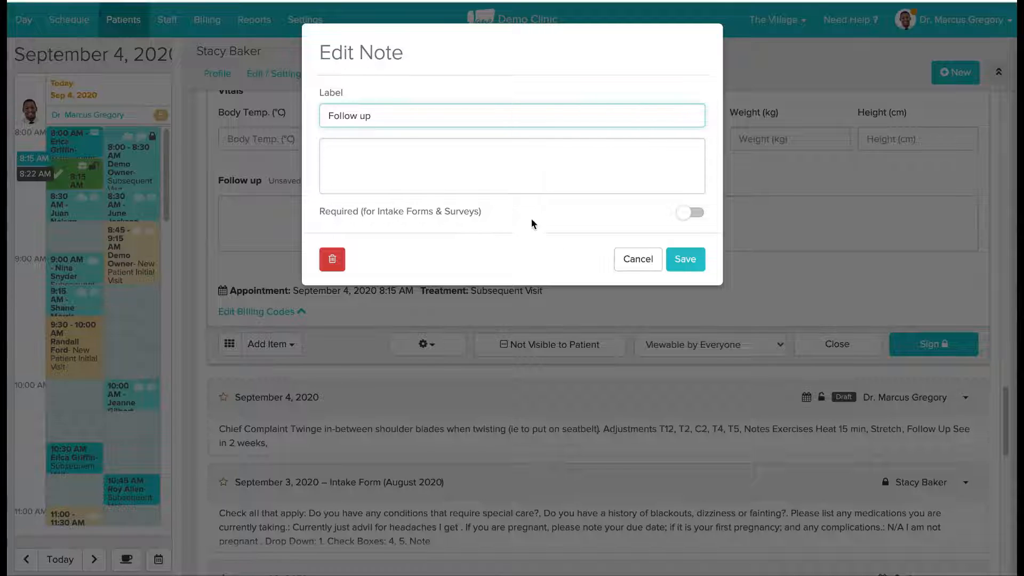
pyautogui.click(677, 264)
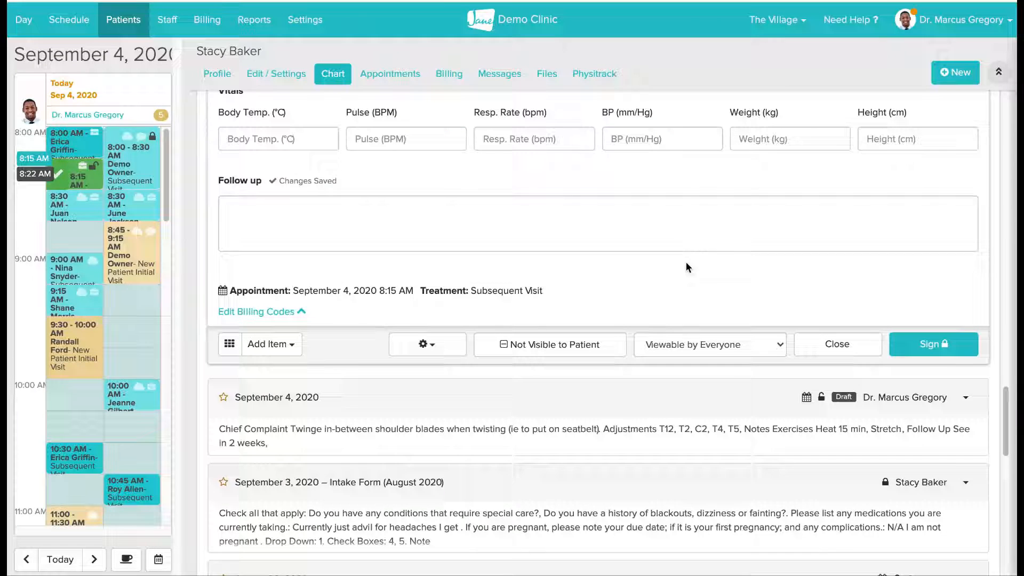
# - Write "see in two weeks." in the Follow up note and insert the saved "continue" phrase on a new line
pyautogui.click(658, 232)
pyautogui.write('see ')
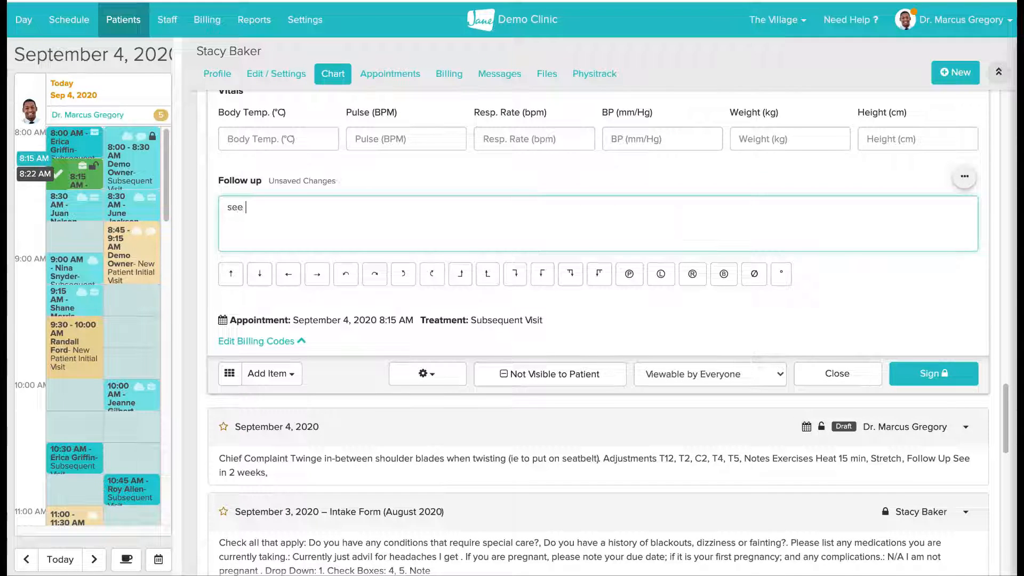
pyautogui.write('in two weeks')
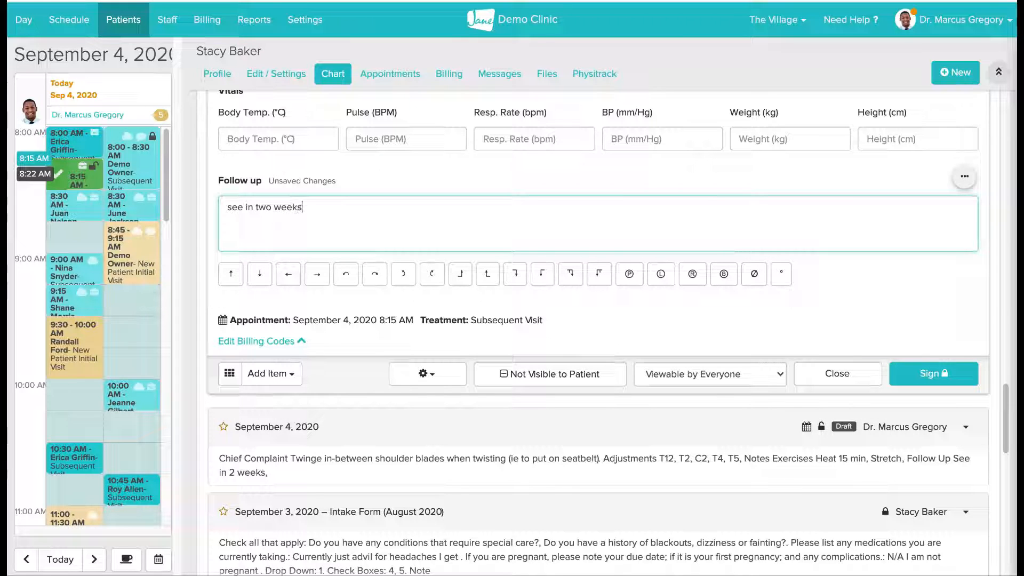
pyautogui.write('.')
pyautogui.press('Return')
pyautogui.write('/con')
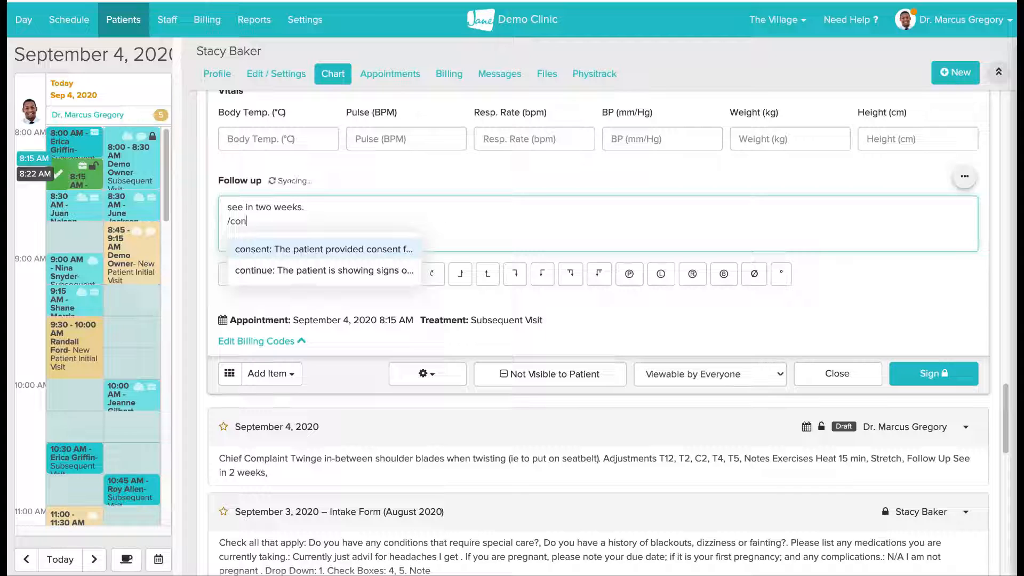
pyautogui.press('Down')
pyautogui.press('Return')
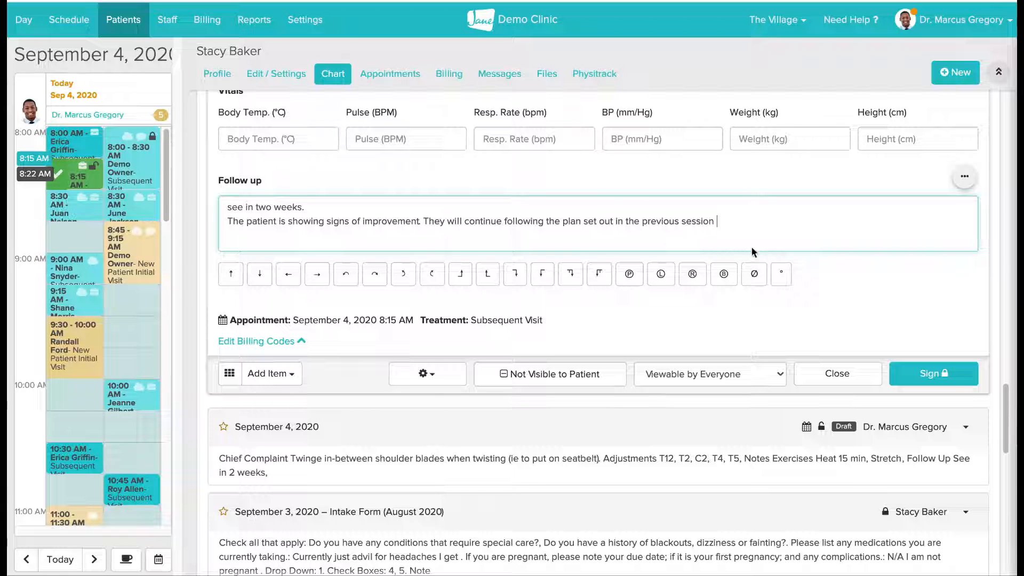
# - Sign the completed exam note as the treating practitioner
pyautogui.click(918, 375)
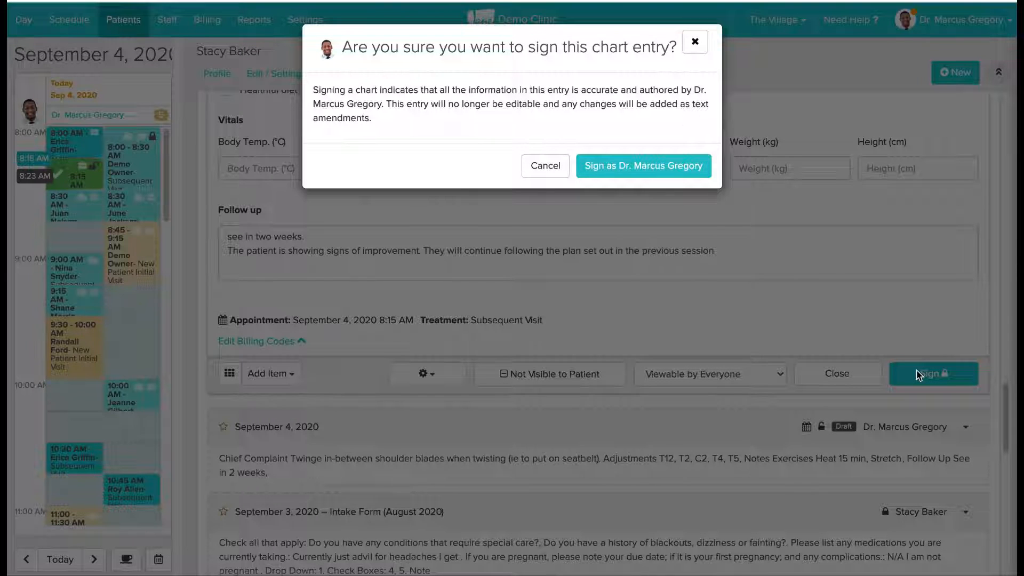
pyautogui.click(651, 169)
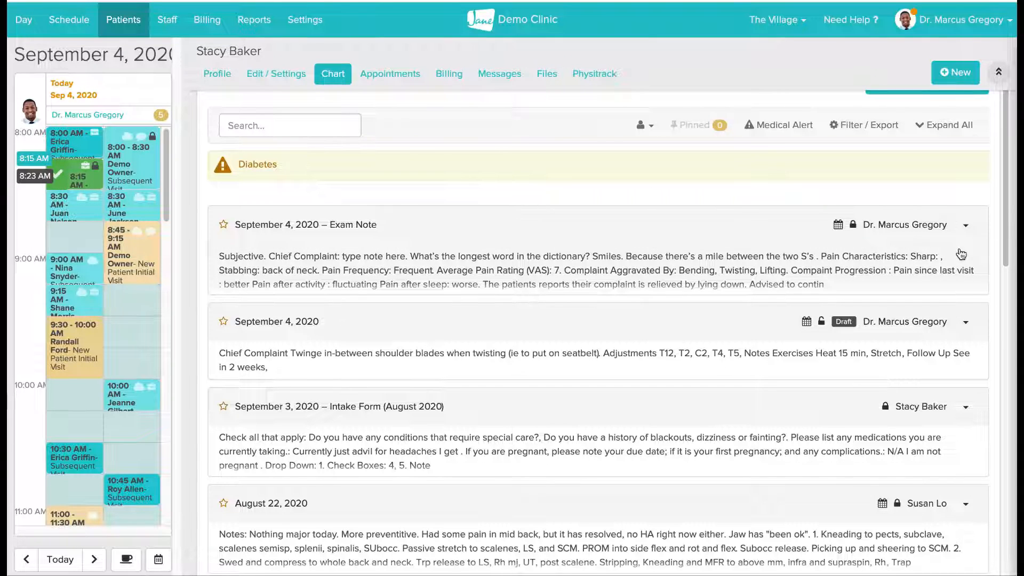
# - Open the print view of the signed September 4, 2020 exam note and set its template style to Letterhead
pyautogui.click(966, 225)
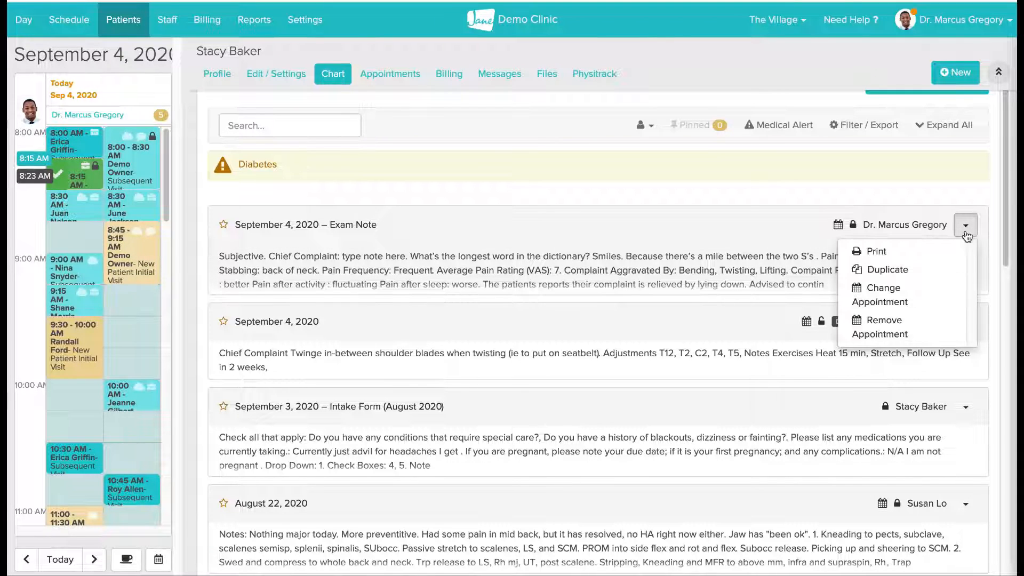
pyautogui.click(949, 257)
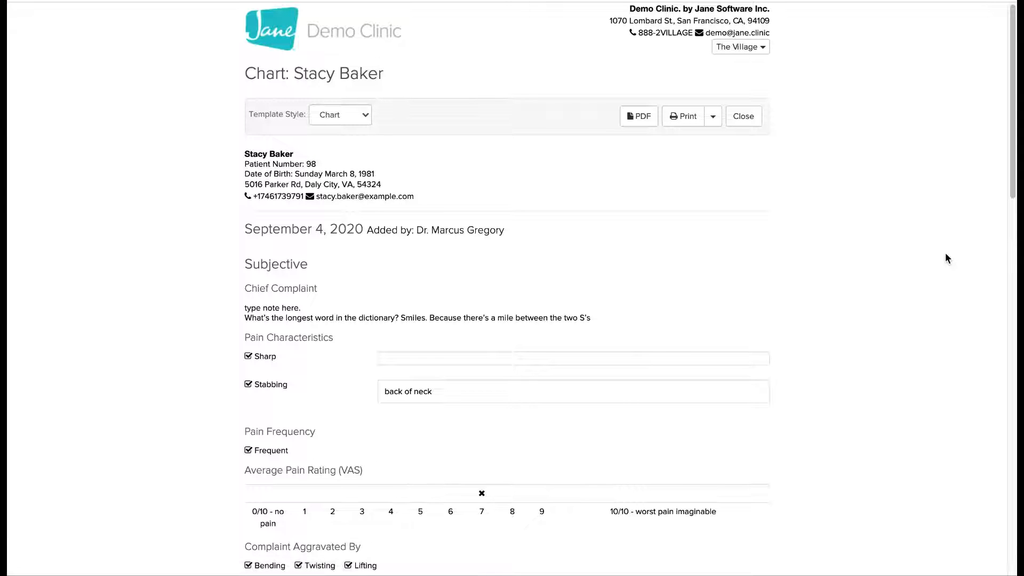
pyautogui.click(335, 116)
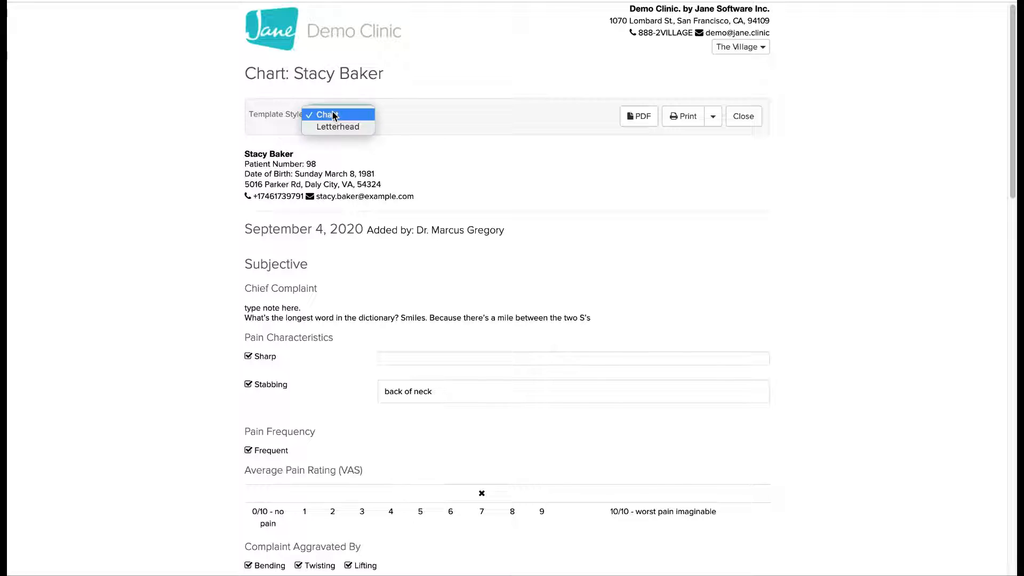
pyautogui.click(336, 126)
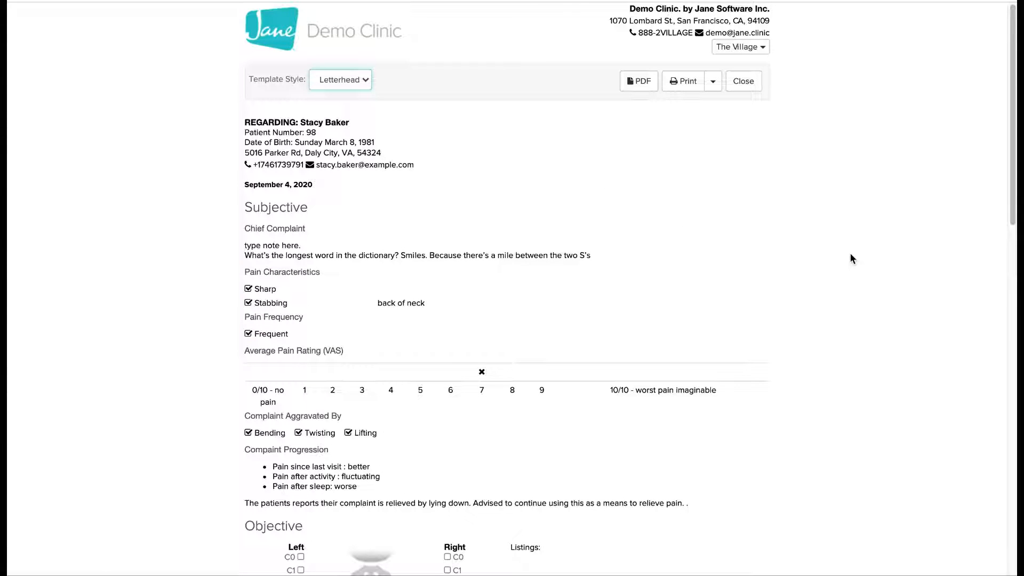
# - Examine the letterhead version of the exam note from the Subjective section through to the practitioner's signature
pyautogui.scroll(-1, 854, 243)
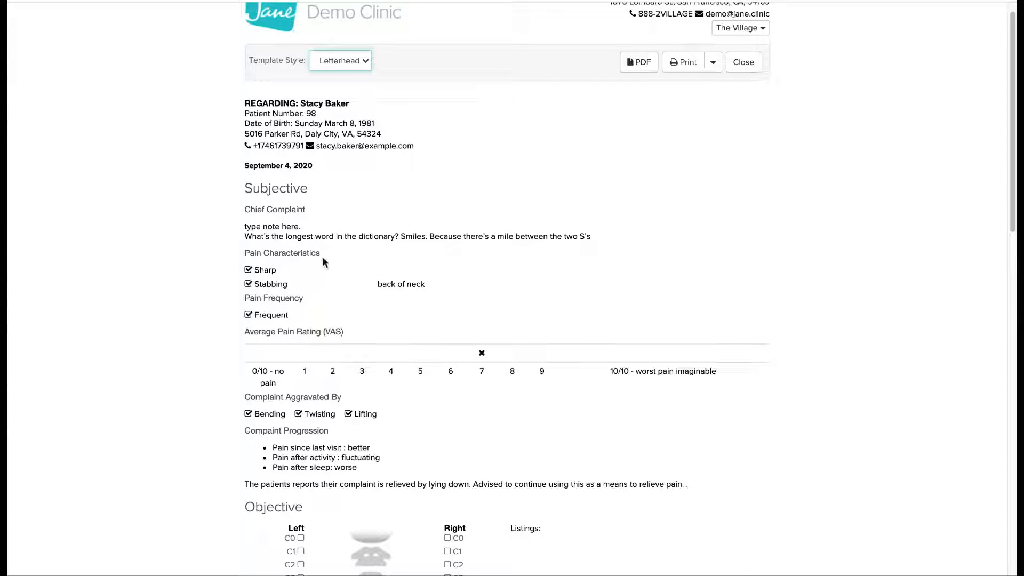
pyautogui.scroll(-5, 834, 510)
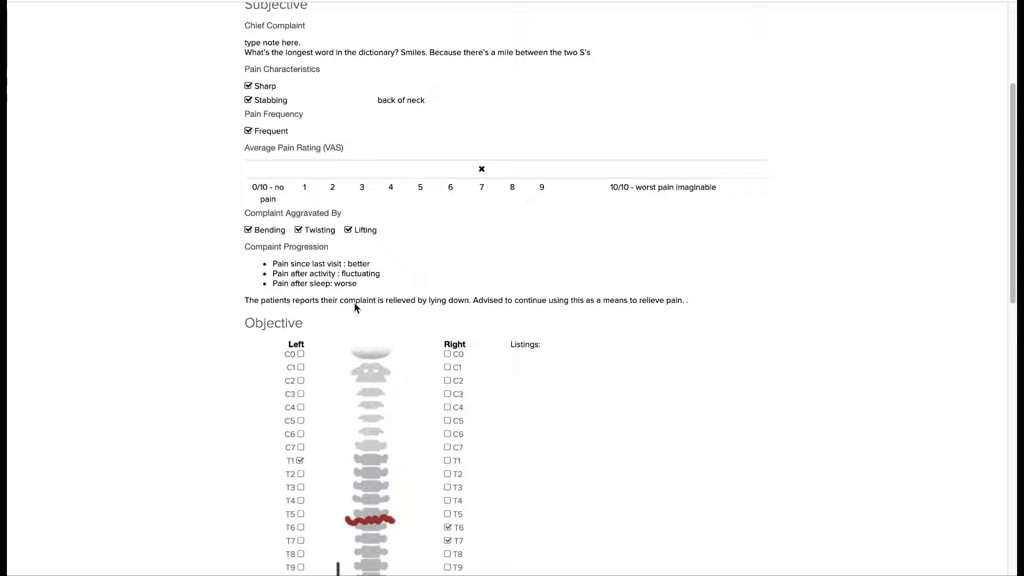
pyautogui.scroll(-4, 634, 471)
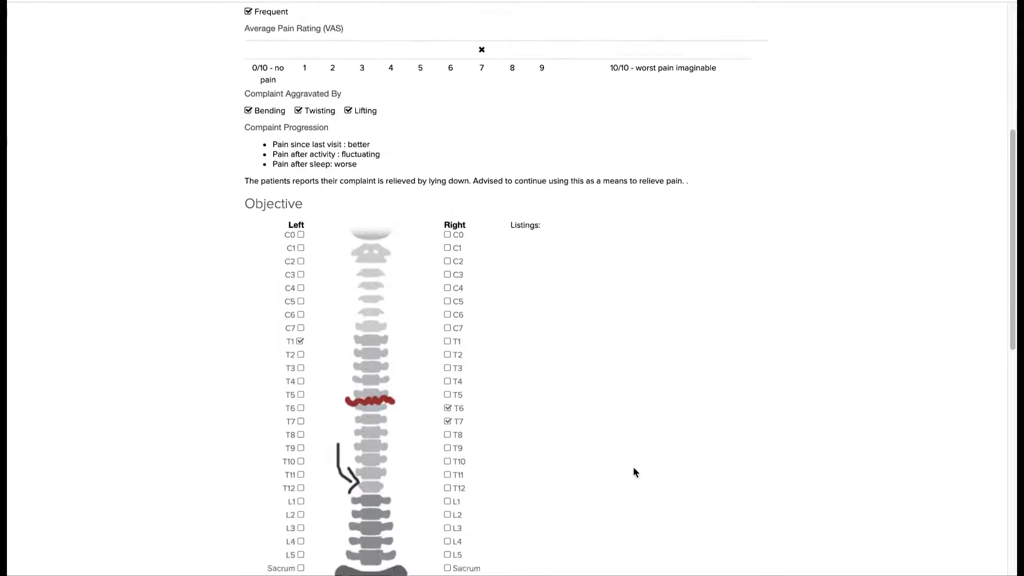
pyautogui.scroll(-6, 634, 471)
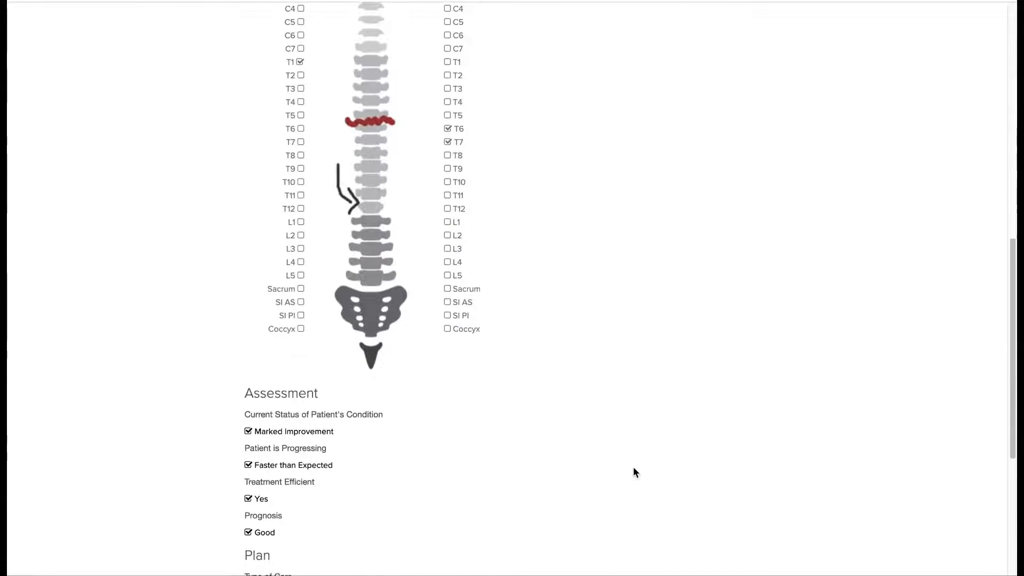
pyautogui.scroll(-5, 635, 470)
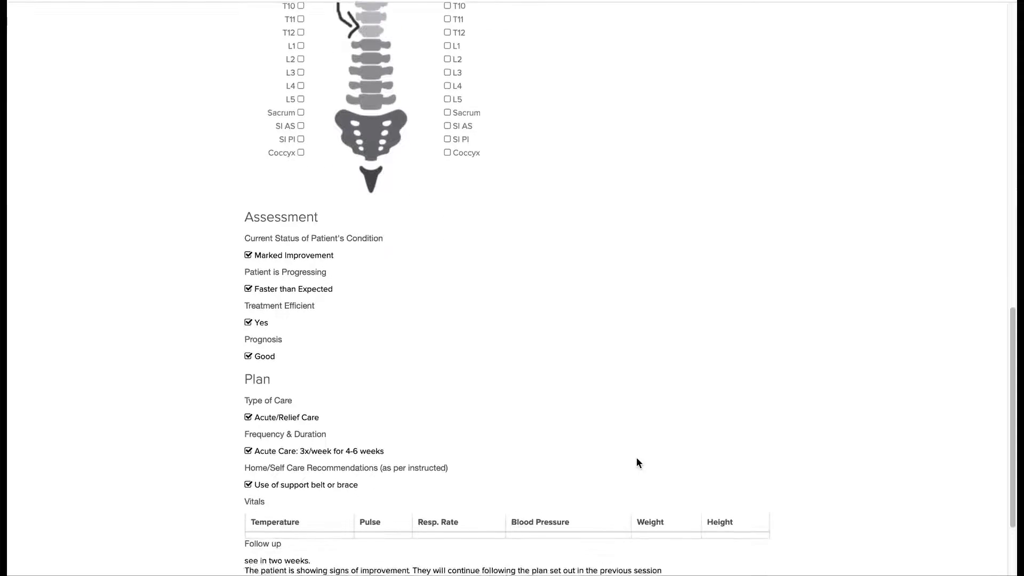
pyautogui.scroll(-1, 638, 460)
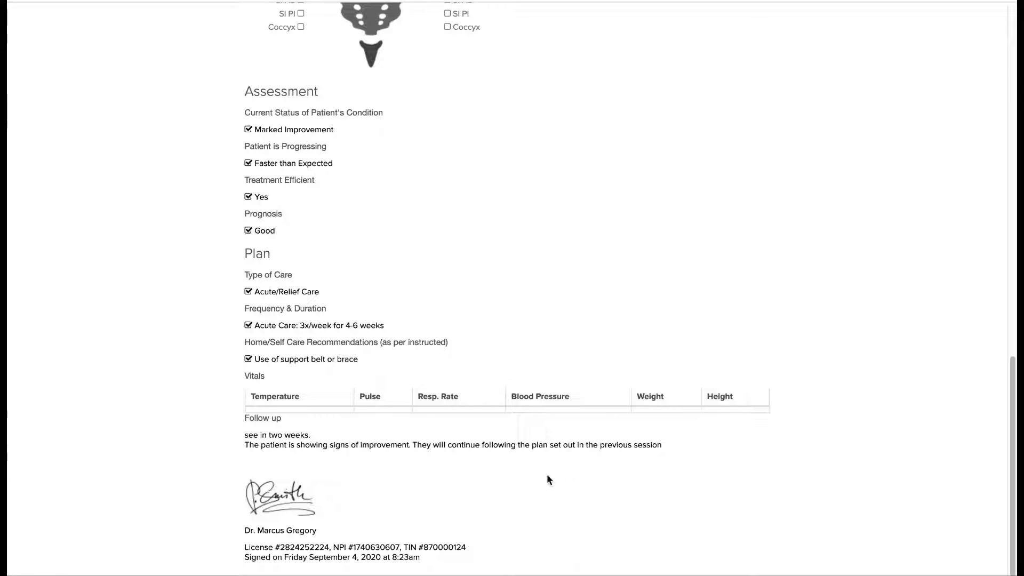
pyautogui.scroll(10, 544, 448)
pyautogui.scroll(5, 542, 451)
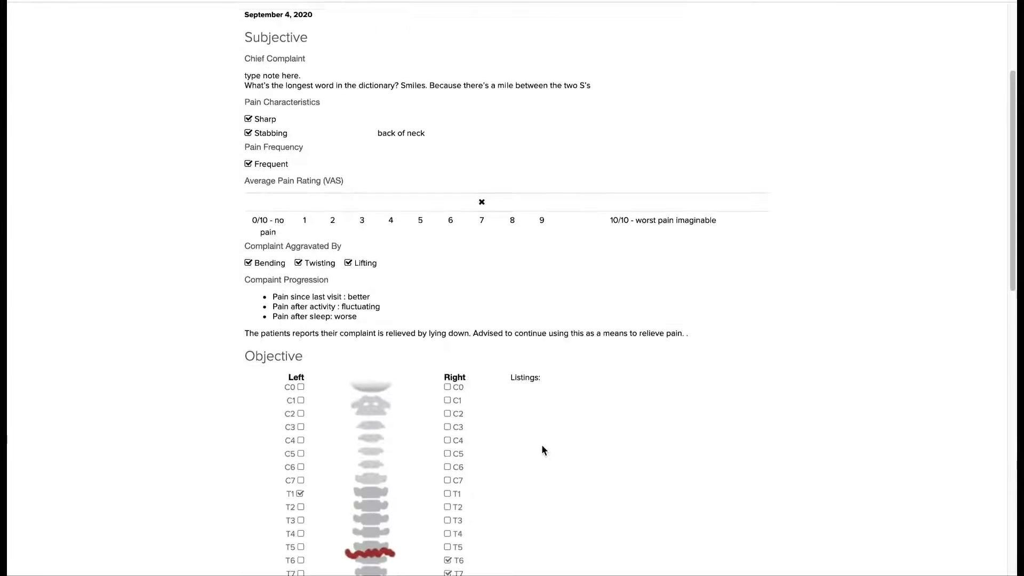
# - Return from the print view to the patient's chart and pin the Chief Complaint of the September 4, 2020 exam note
pyautogui.click(752, 86)
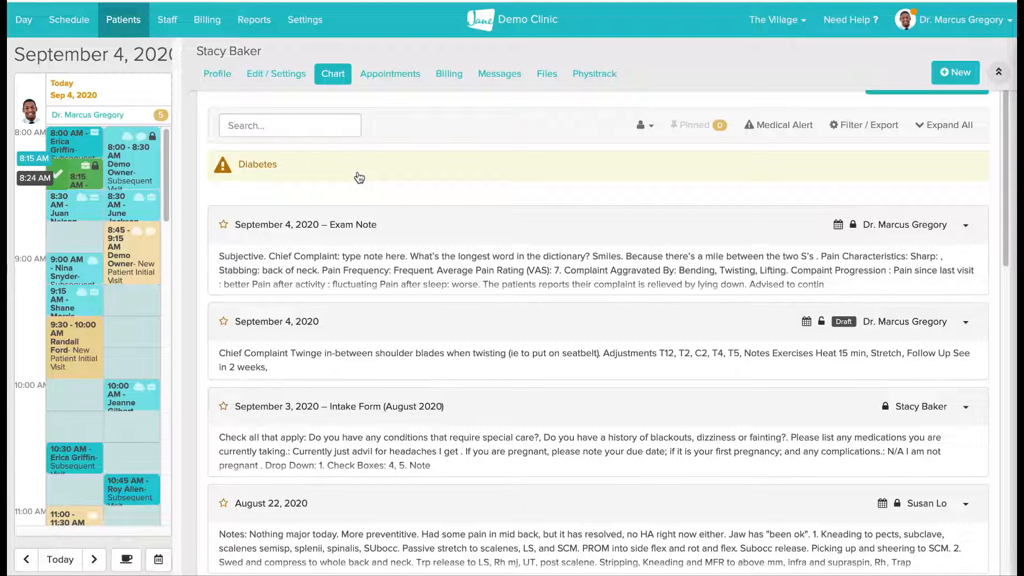
pyautogui.scroll(2, 359, 177)
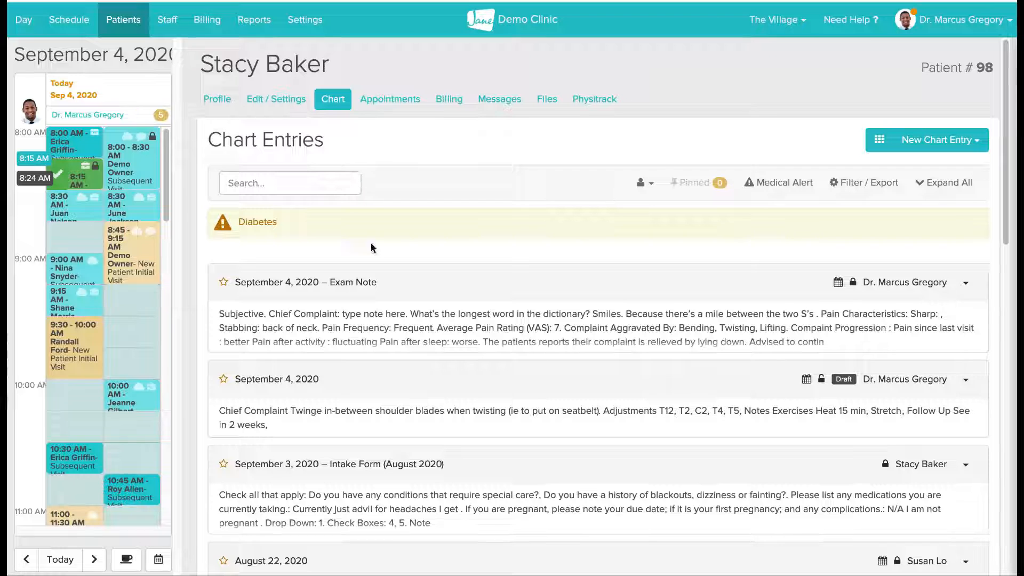
pyautogui.click(380, 283)
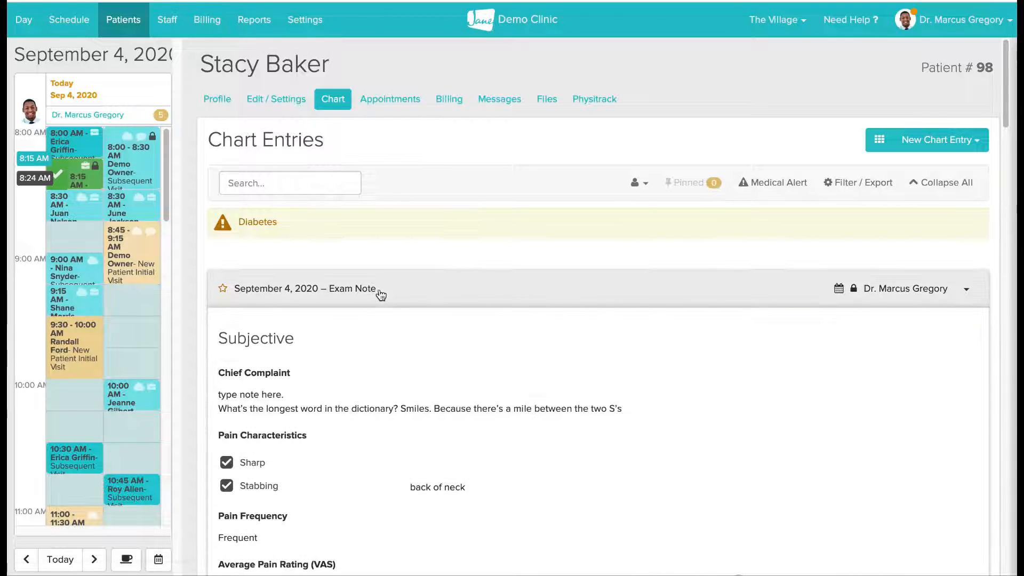
pyautogui.scroll(-1, 387, 346)
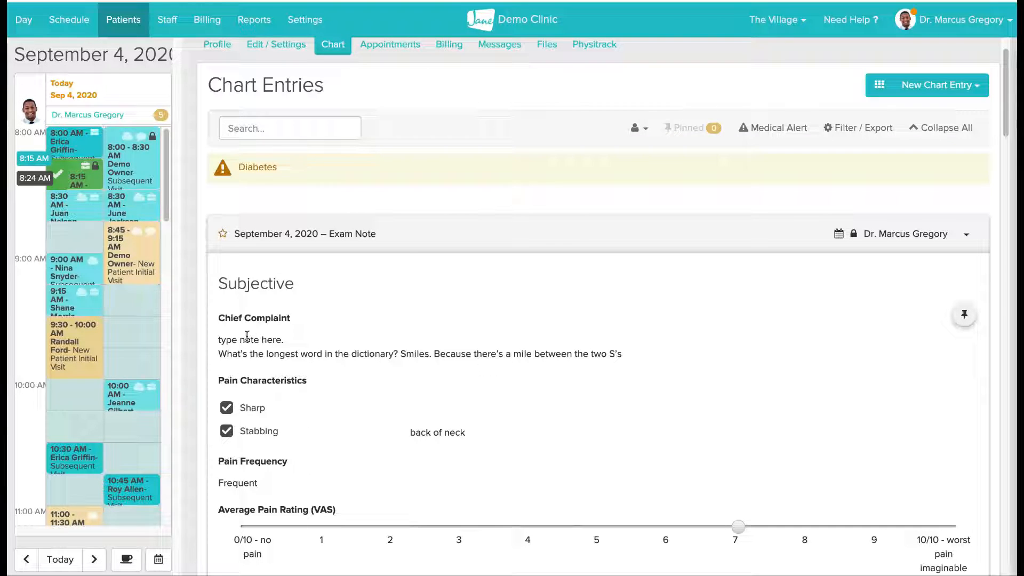
pyautogui.click(965, 316)
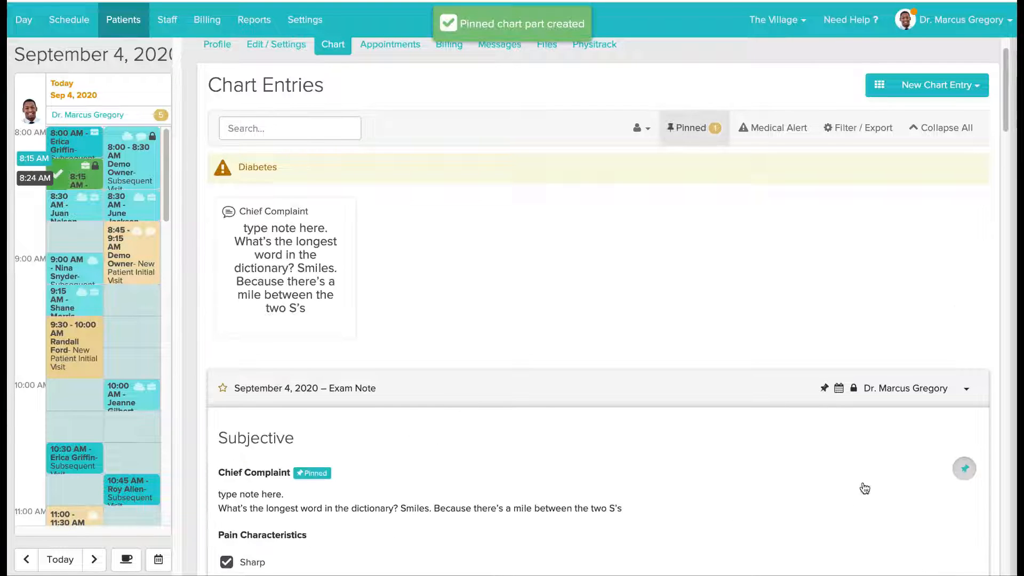
# - Pin the Subluxations spine chart in the Objective section of the exam note
pyautogui.scroll(-8, 856, 492)
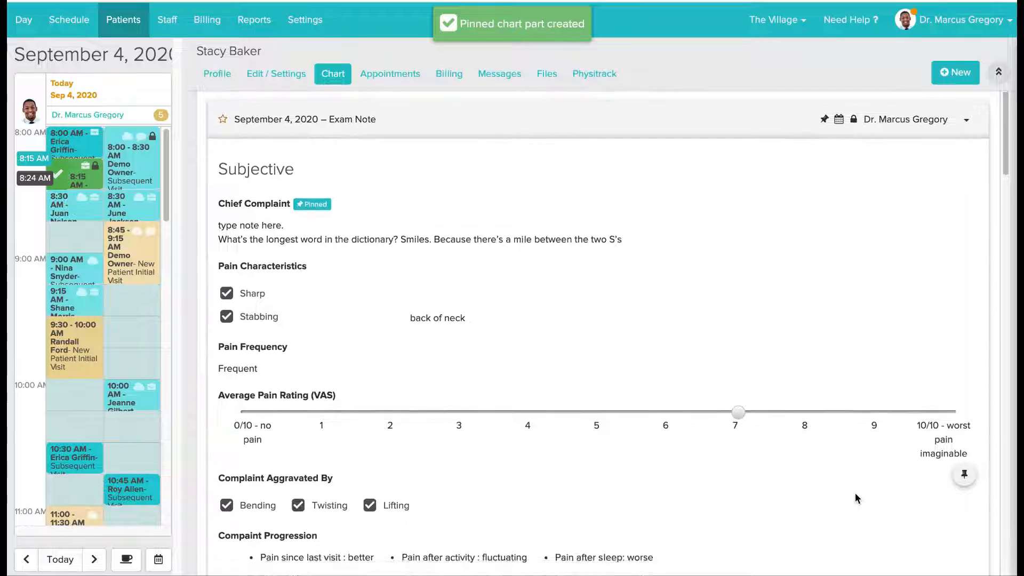
pyautogui.scroll(-6, 856, 493)
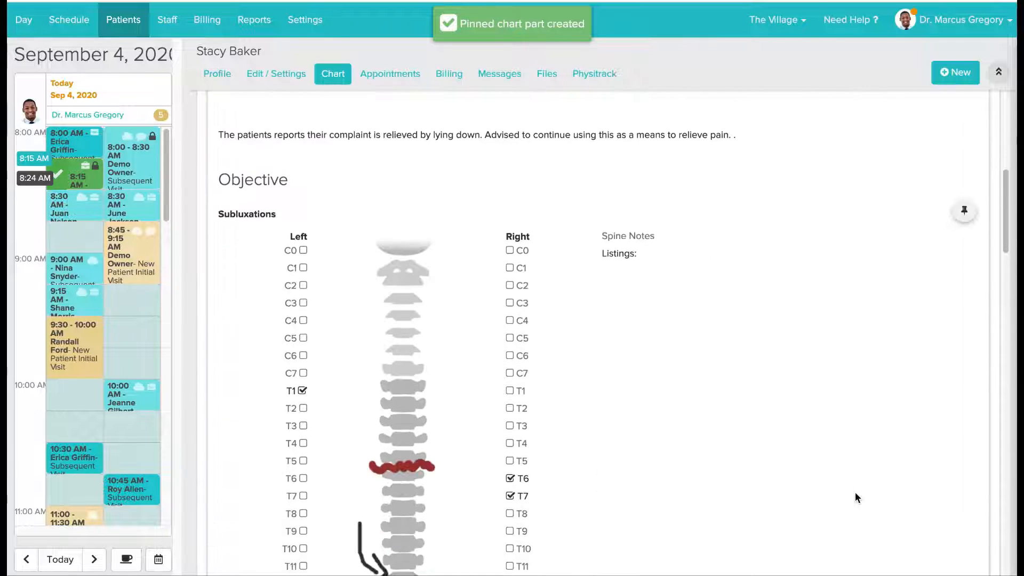
pyautogui.click(965, 211)
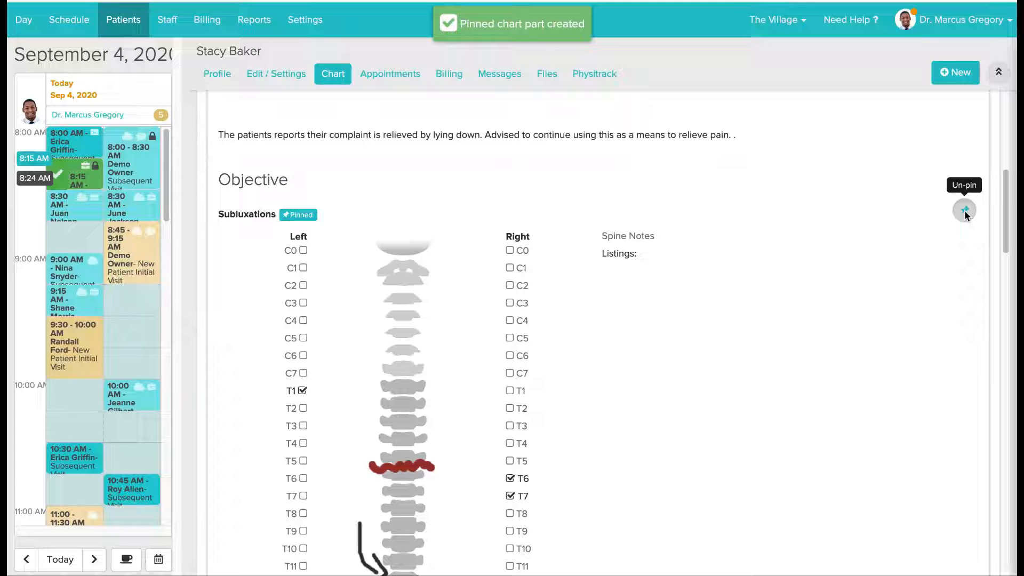
# - Unpin the Chief Complaint from the pinned items above the chart entries
pyautogui.scroll(8, 876, 218)
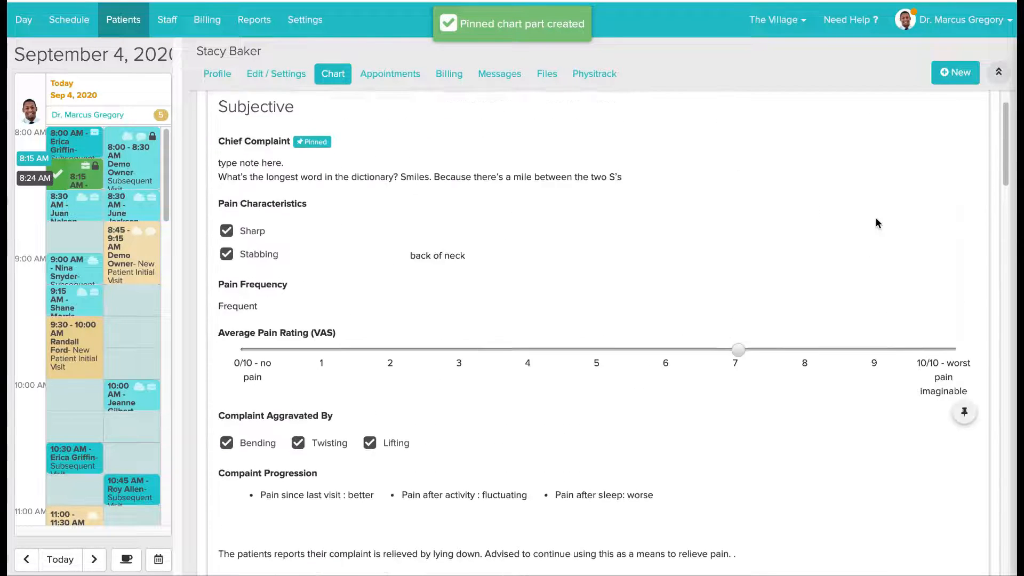
pyautogui.scroll(5, 876, 218)
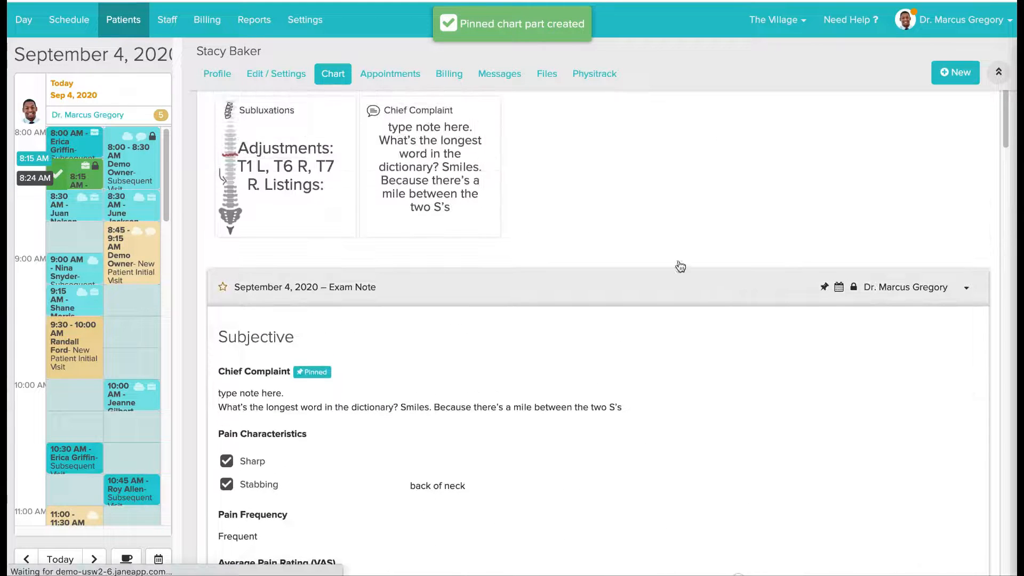
pyautogui.scroll(3, 626, 222)
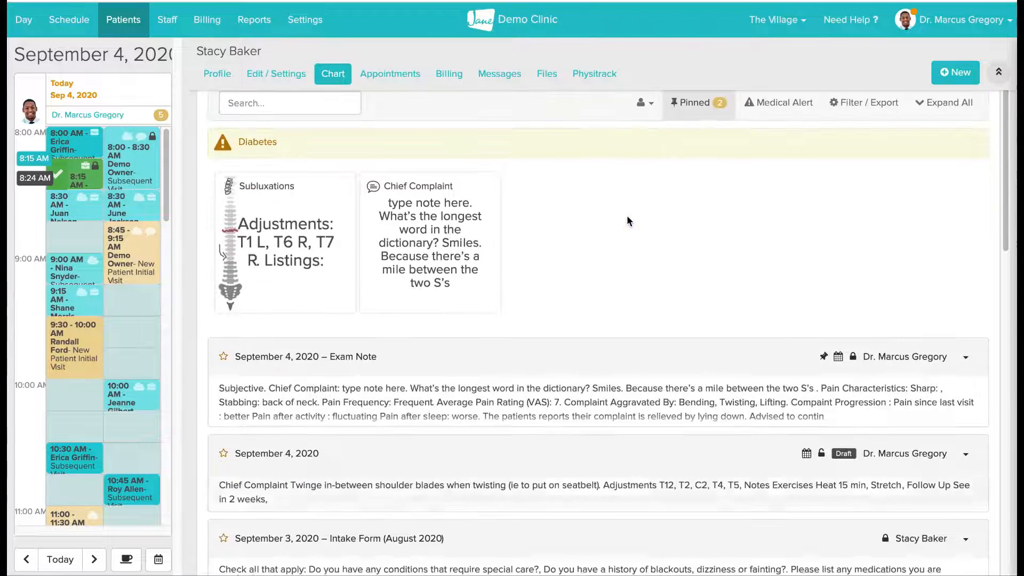
pyautogui.scroll(1, 626, 215)
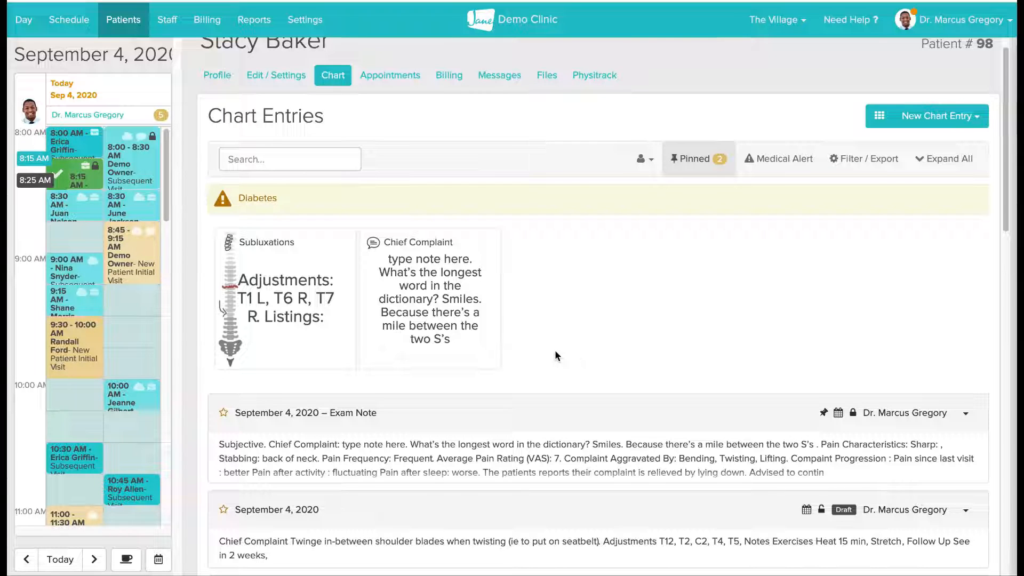
pyautogui.scroll(1, 562, 341)
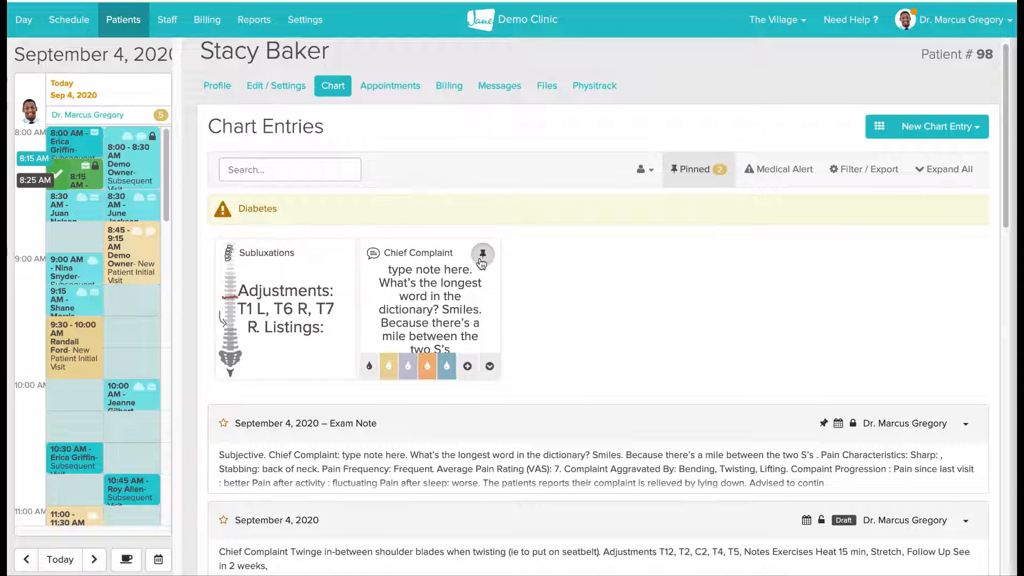
pyautogui.click(483, 256)
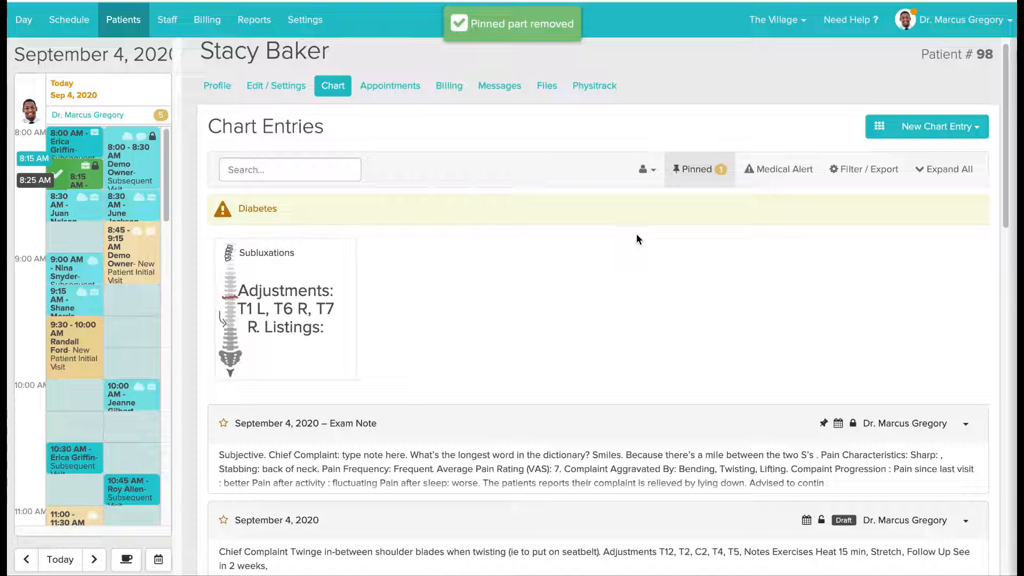
pyautogui.scroll(1, 637, 239)
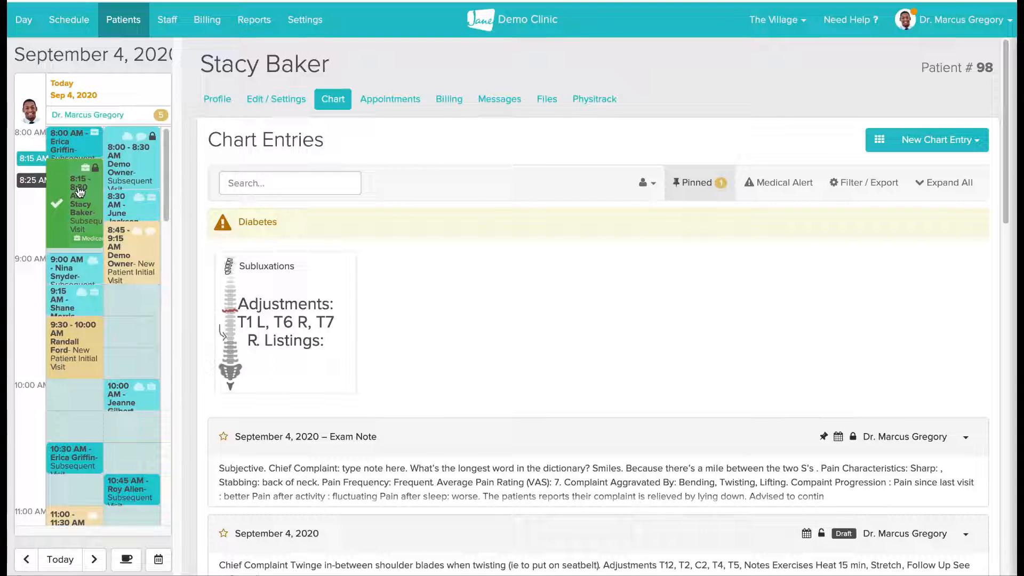
# - Open the patient's 8:15 AM appointment on September 4, 2020 and review its billing and insurance details
pyautogui.click(79, 192)
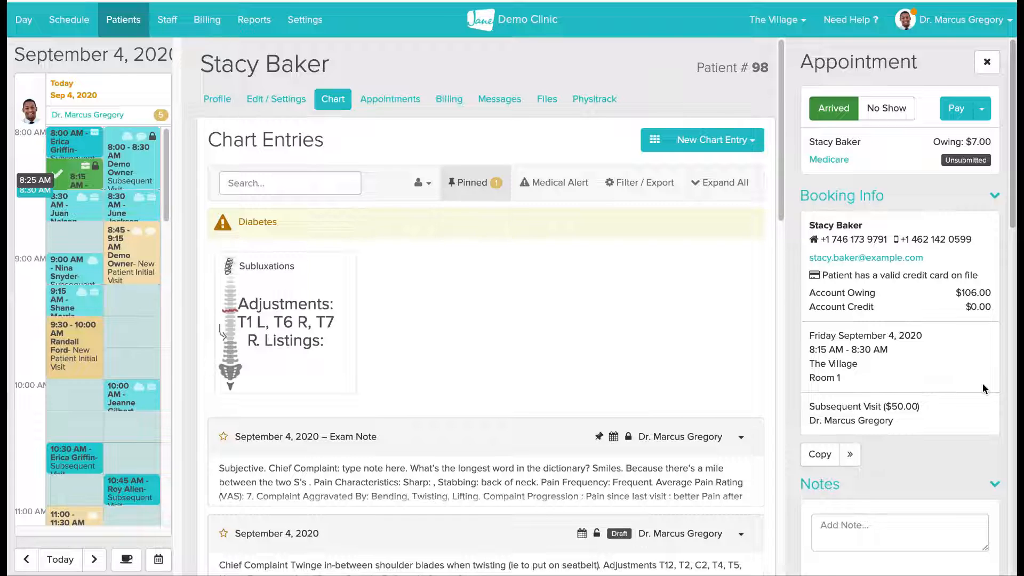
pyautogui.scroll(-3, 983, 383)
pyautogui.scroll(-5, 982, 383)
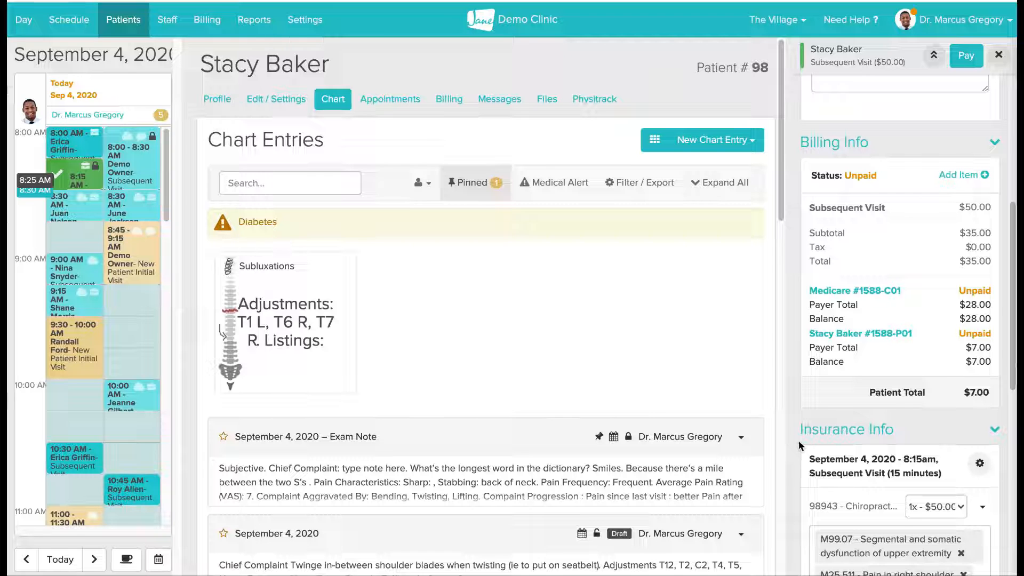
pyautogui.scroll(-3, 812, 446)
pyautogui.scroll(-3, 811, 446)
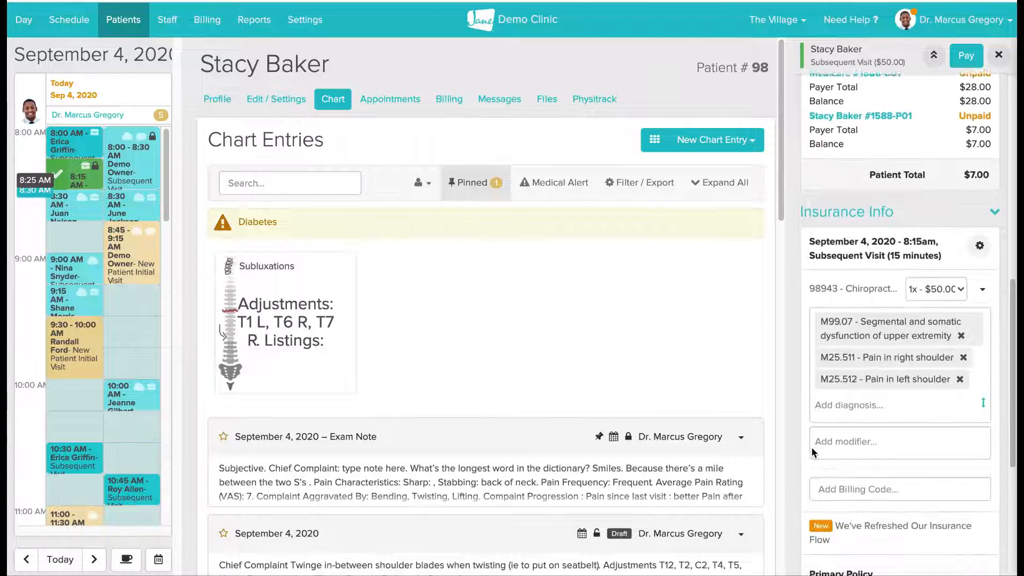
pyautogui.moveTo(811, 446)
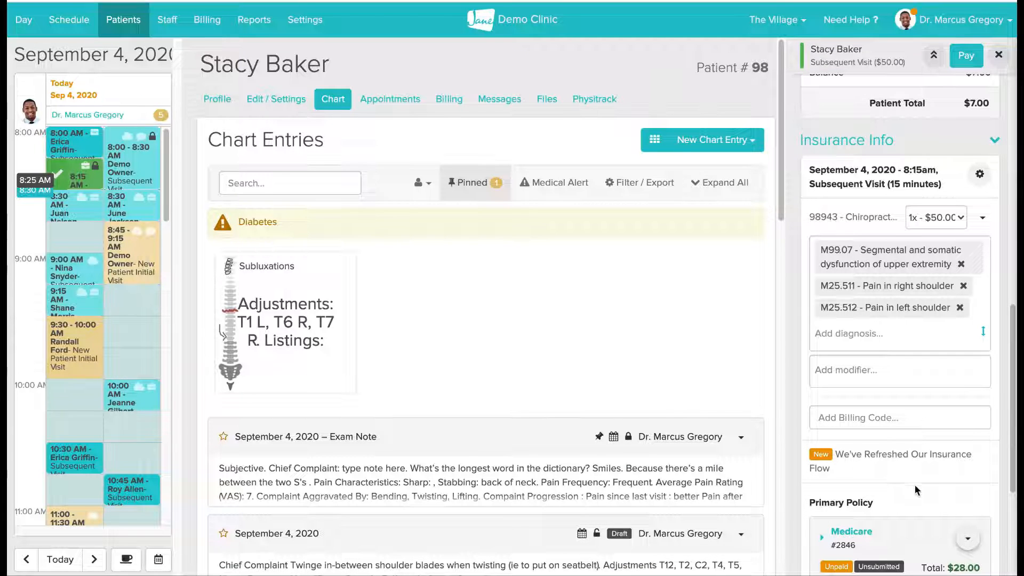
pyautogui.scroll(-3, 997, 481)
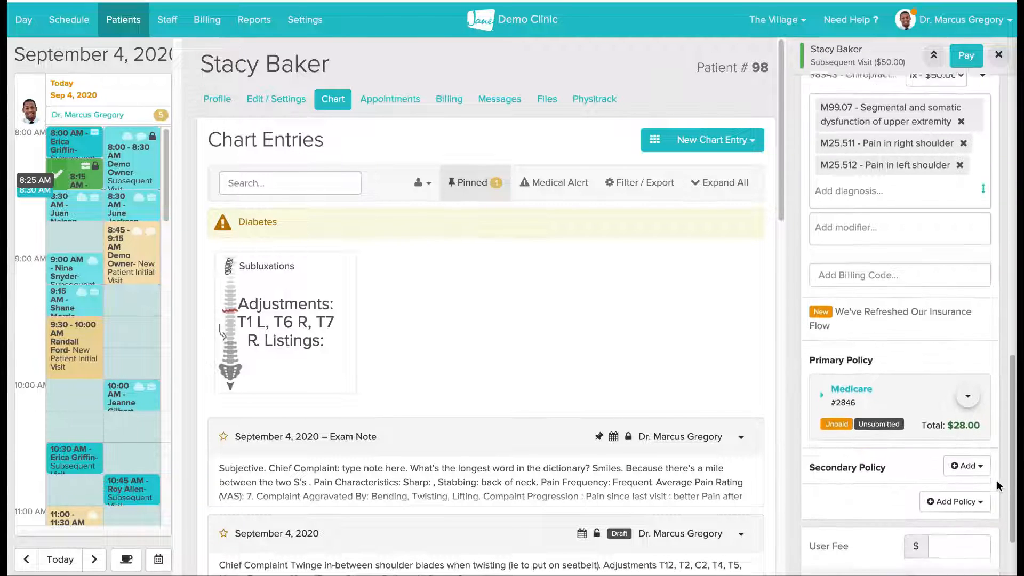
pyautogui.scroll(-2, 997, 481)
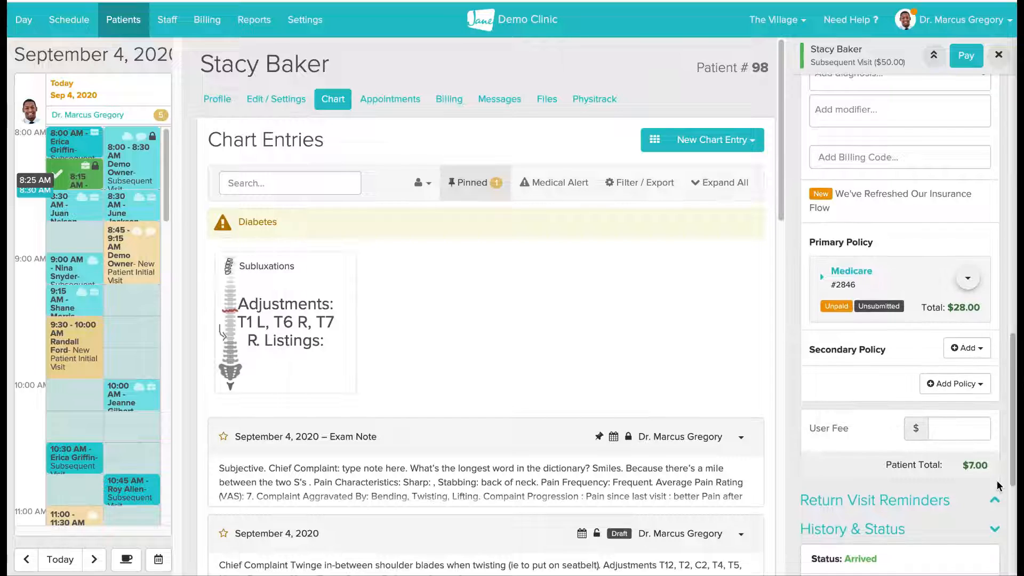
# - Expand the Medicare primary policy and billing code 98943 to examine the allowed amount, co-pay, deductible, coinsurance and patient total
pyautogui.click(852, 272)
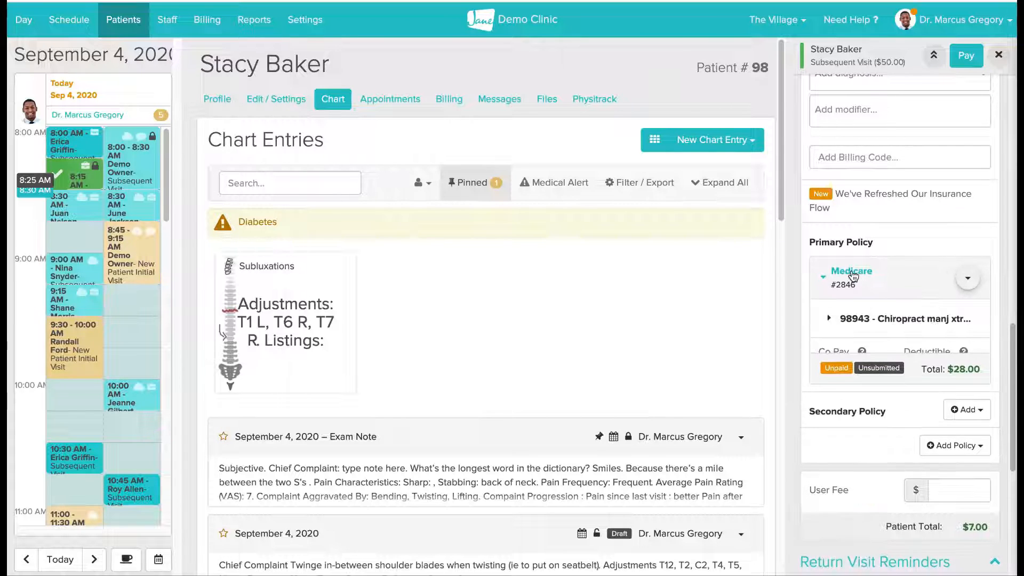
pyautogui.scroll(-1, 812, 365)
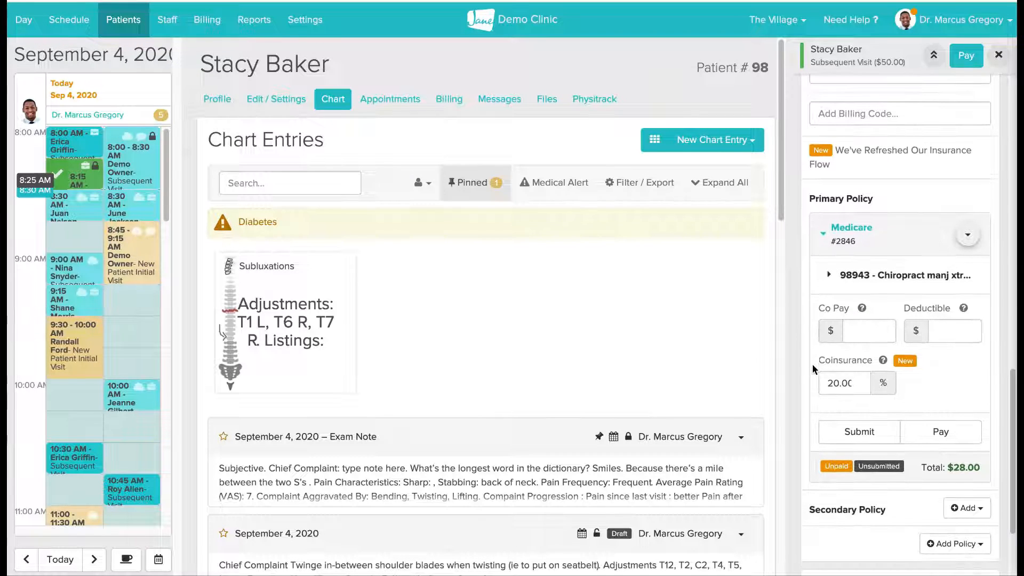
pyautogui.scroll(-1, 817, 329)
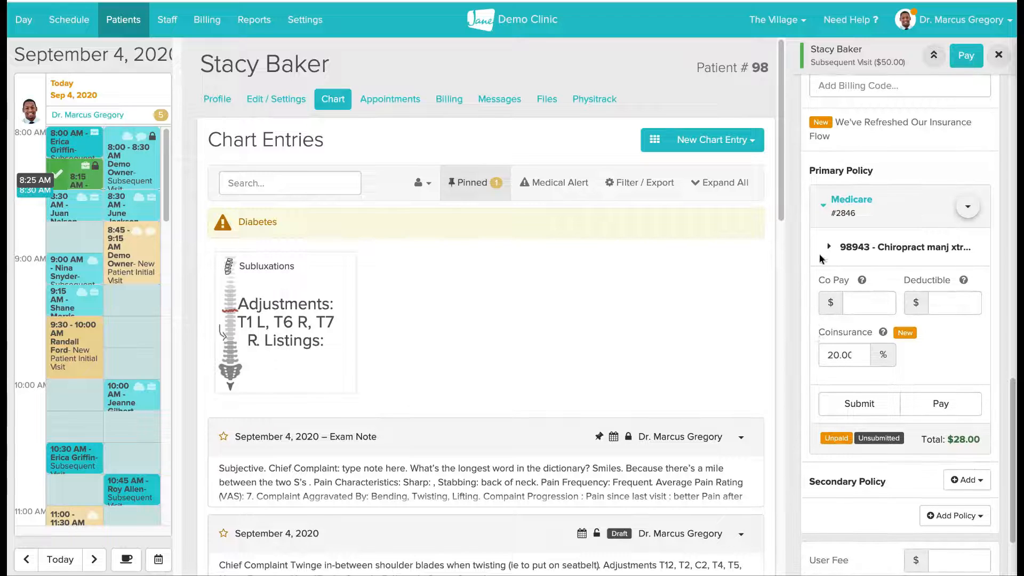
pyautogui.click(830, 248)
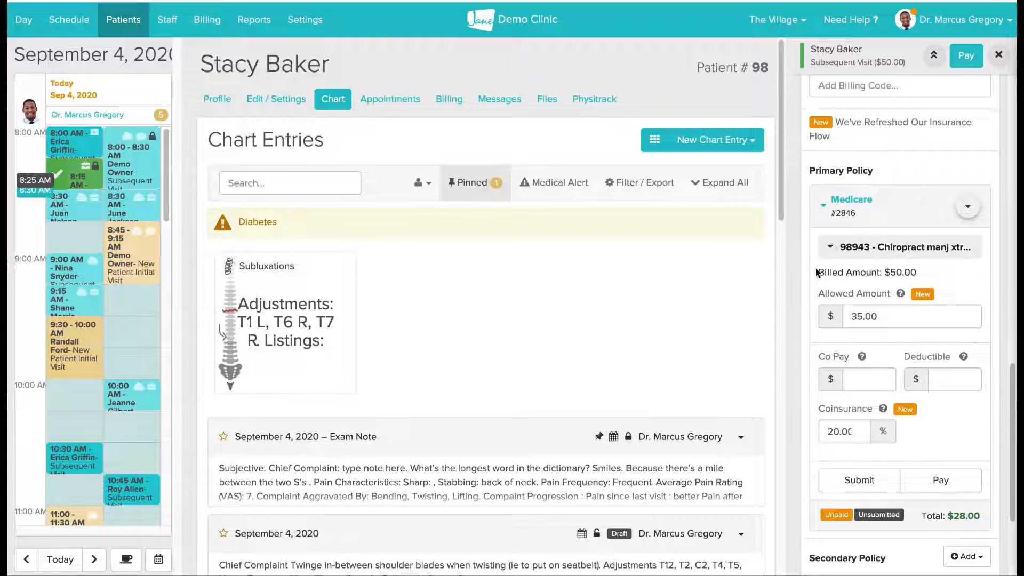
pyautogui.scroll(-1, 818, 272)
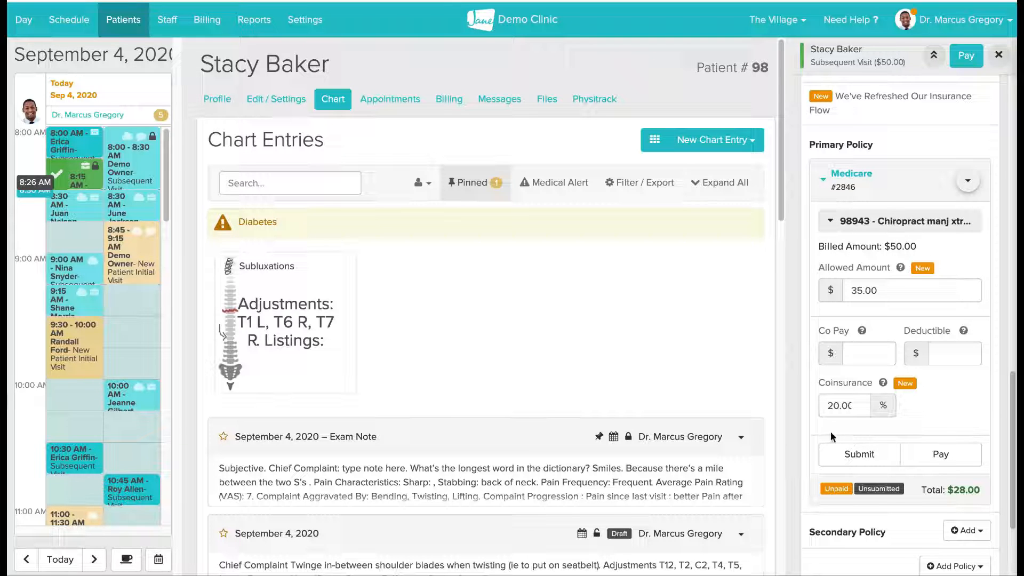
pyautogui.scroll(-1, 820, 431)
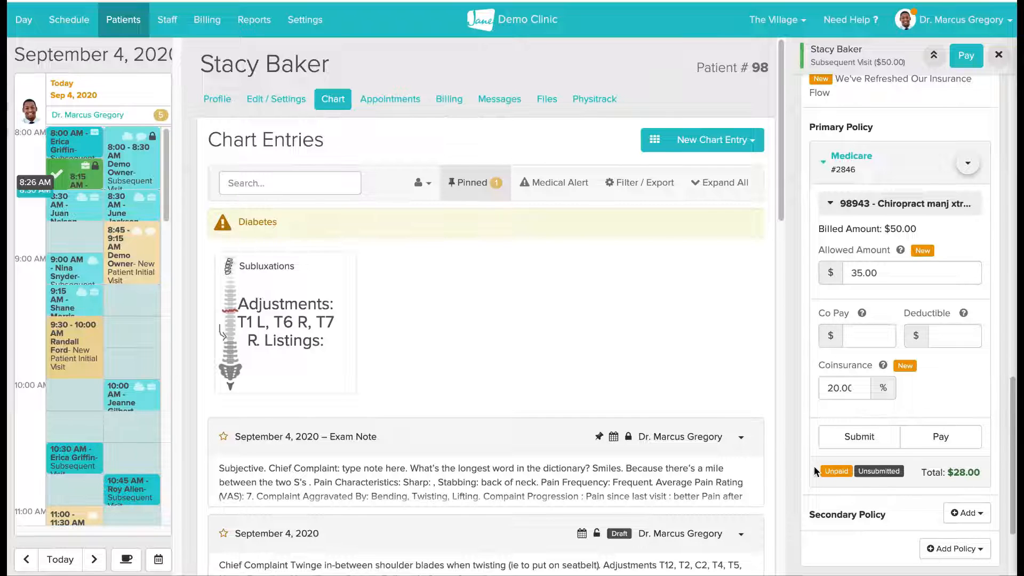
pyautogui.scroll(-3, 815, 467)
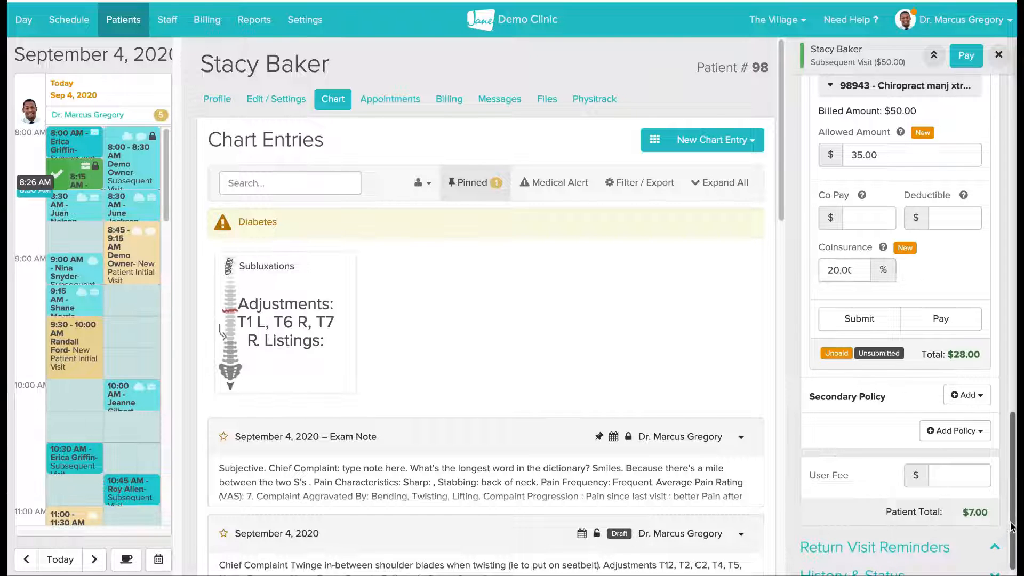
# - Close the appointment details and open the clinic schedule
pyautogui.moveTo(1010, 519); pyautogui.dragTo(1010, 512)
pyautogui.scroll(10, 1000, 473)
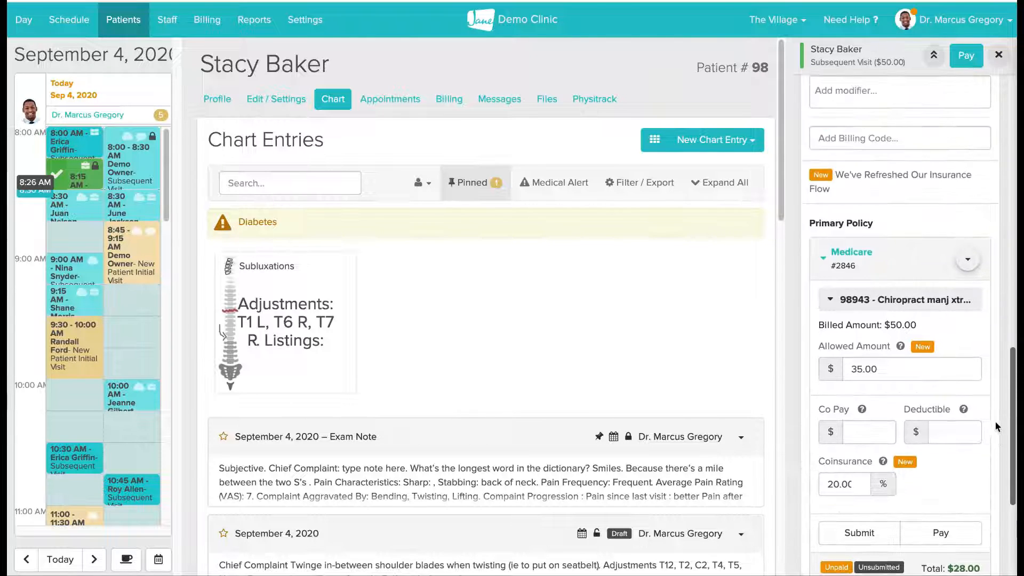
pyautogui.scroll(10, 979, 240)
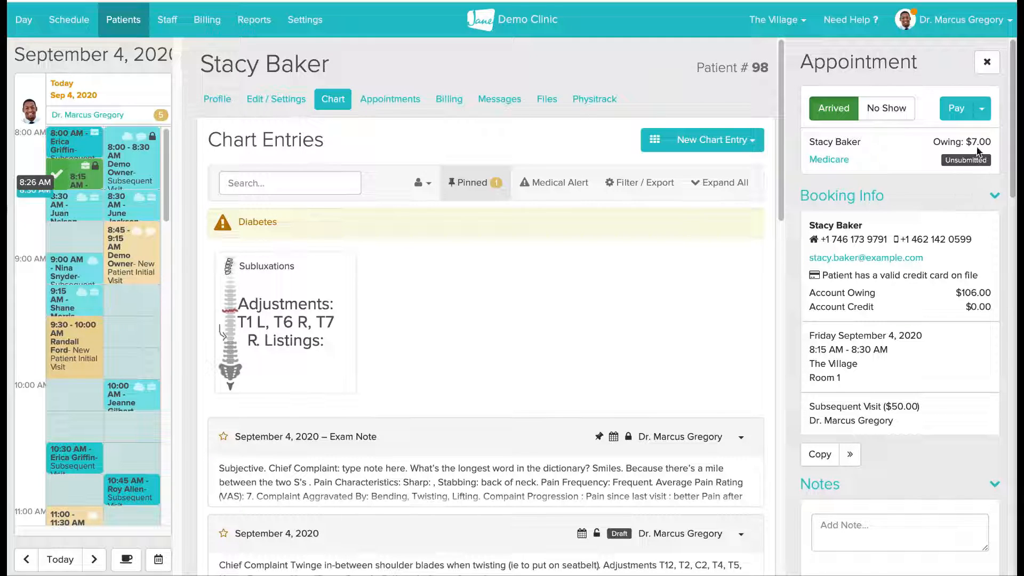
pyautogui.click(986, 63)
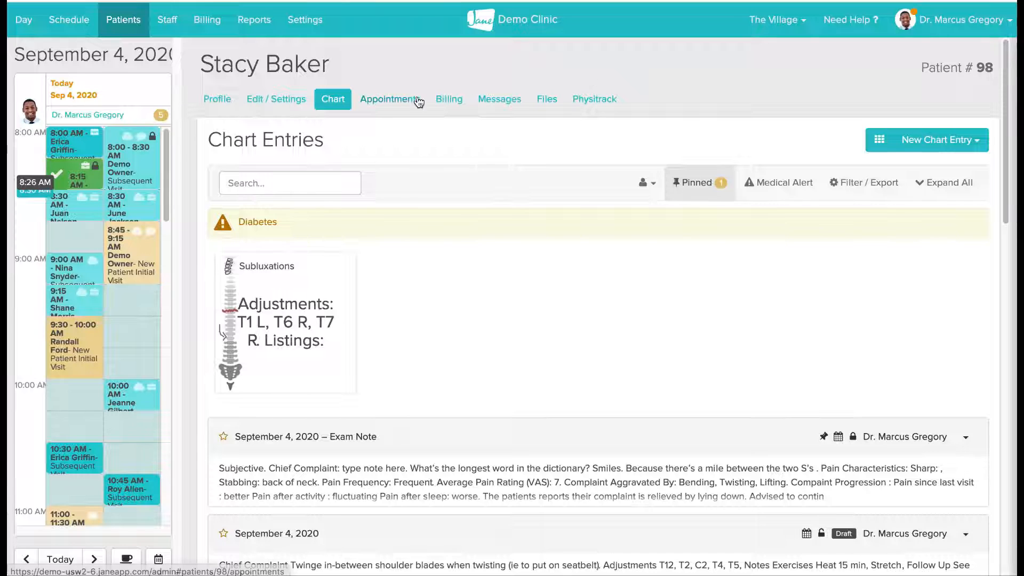
pyautogui.click(79, 23)
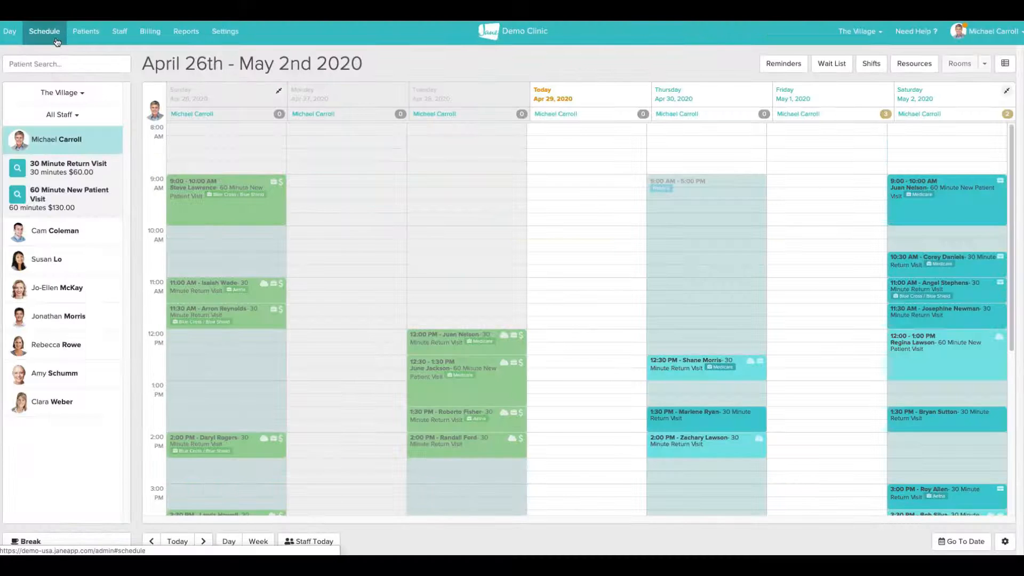